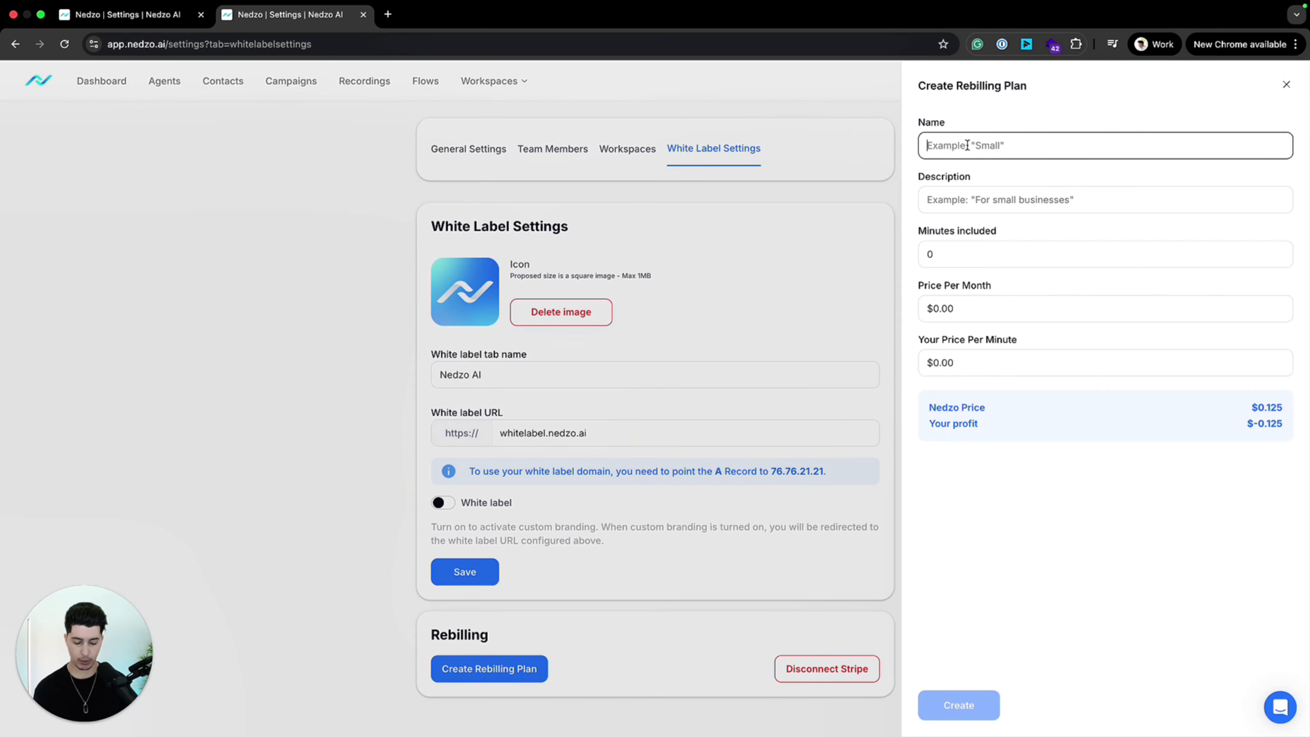
Step: Name the new rebilling plan "Pay As You Go" and describe it as "To get started with Voice AI"
text(Pay)
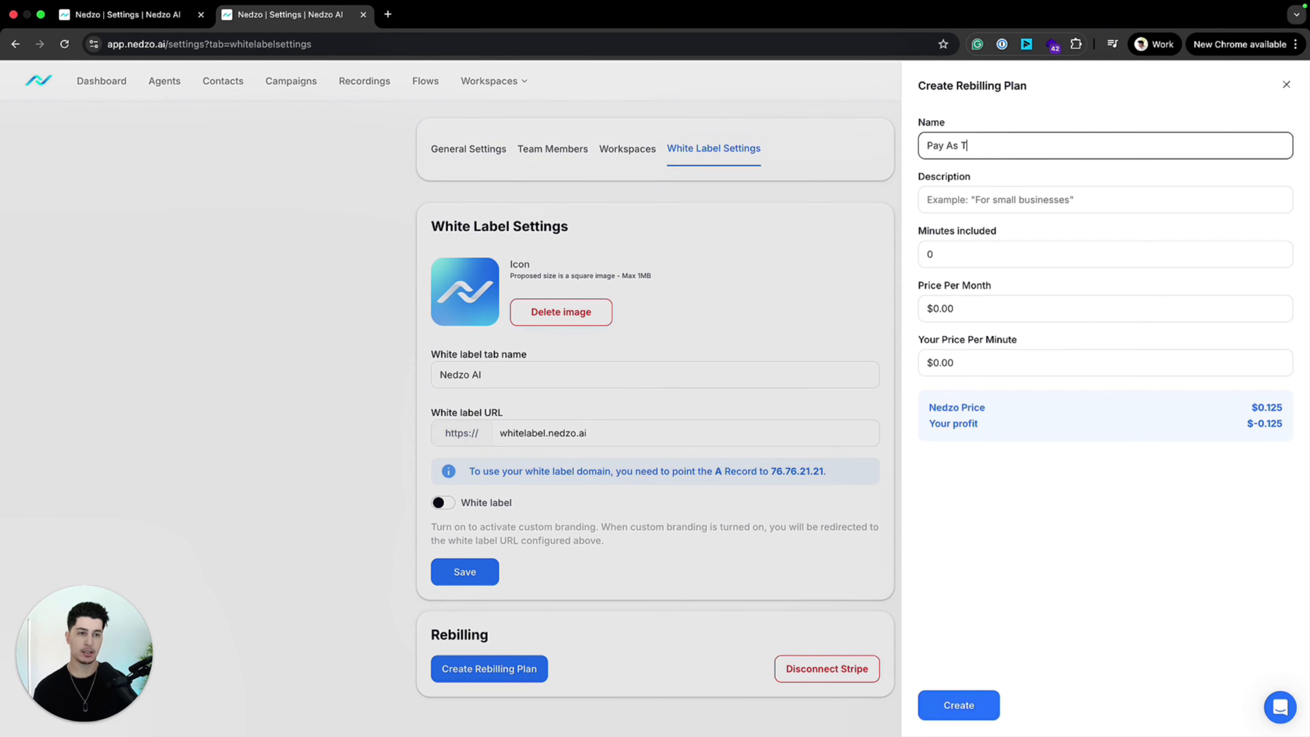
text( As You Go)
key(Tab)
text(To get )
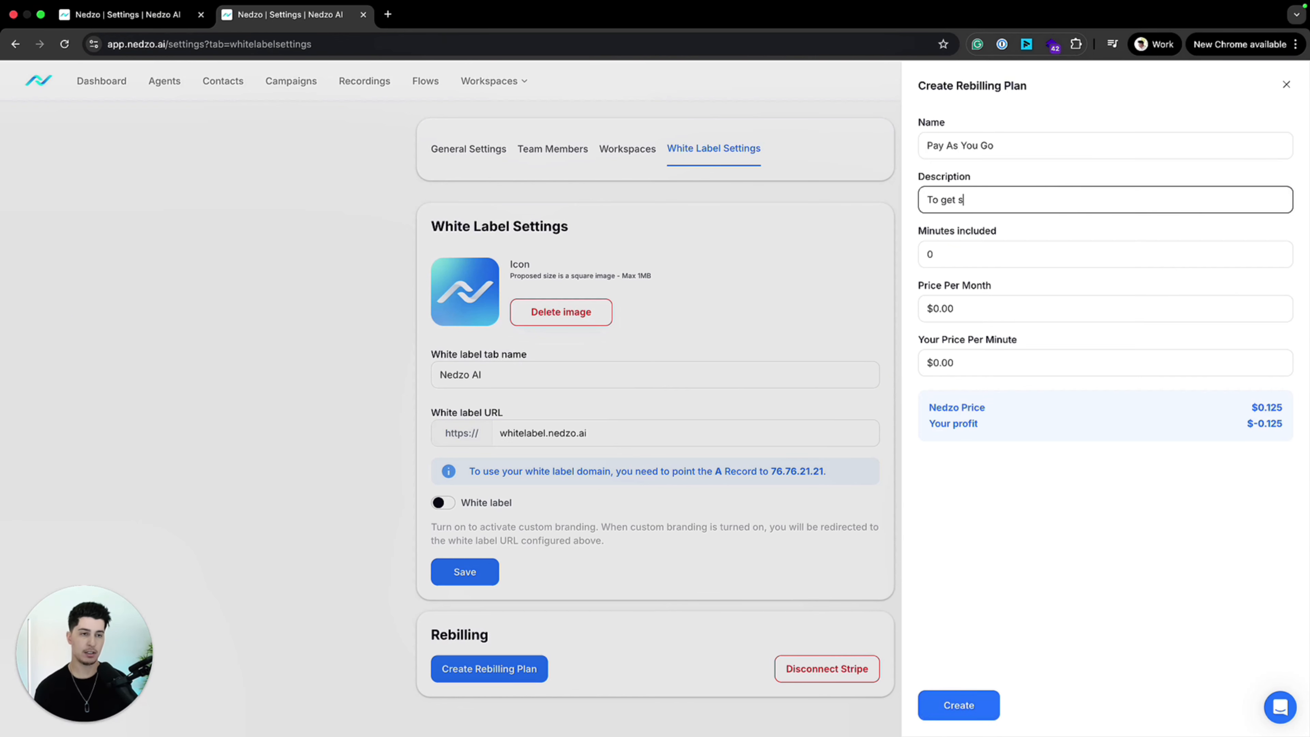
text(started with Voice AI)
key(Tab)
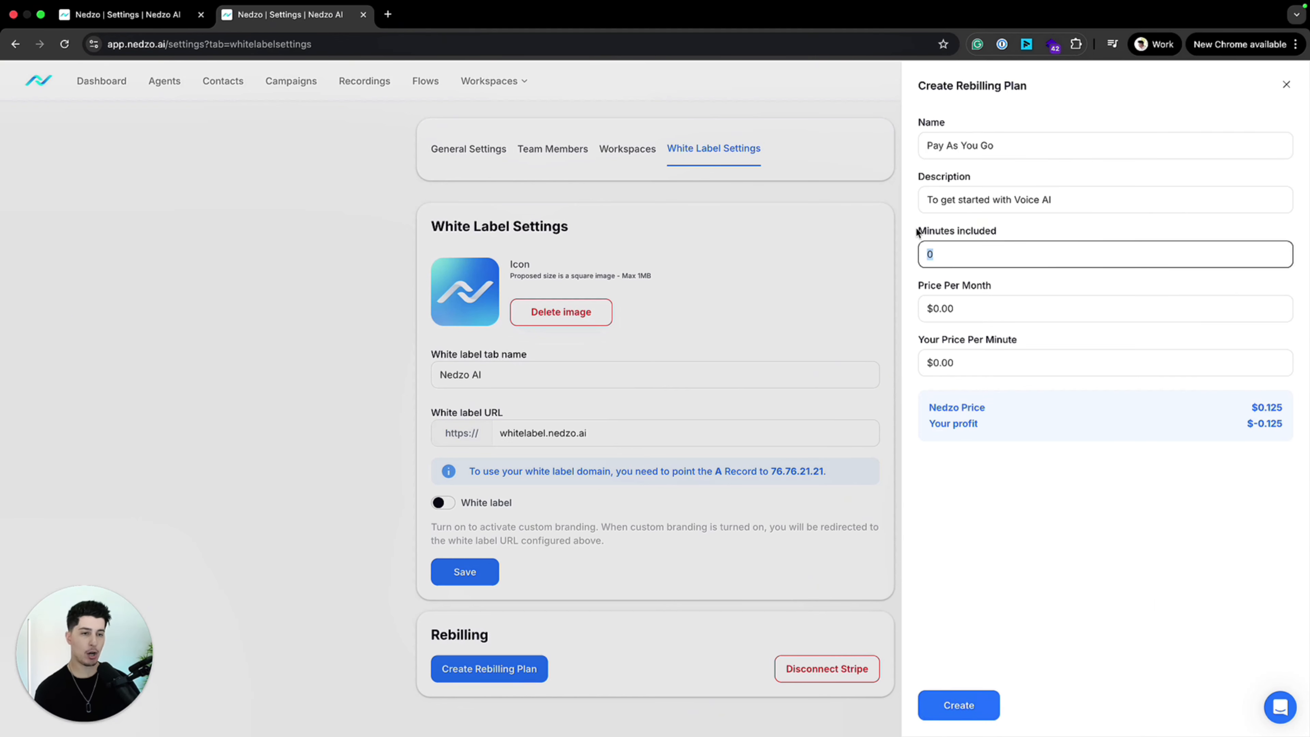
Step: Review the plan's included minutes, monthly price and per-minute price fields, along with the Nedzo price and profit summary
drag(918, 231, 1062, 240)
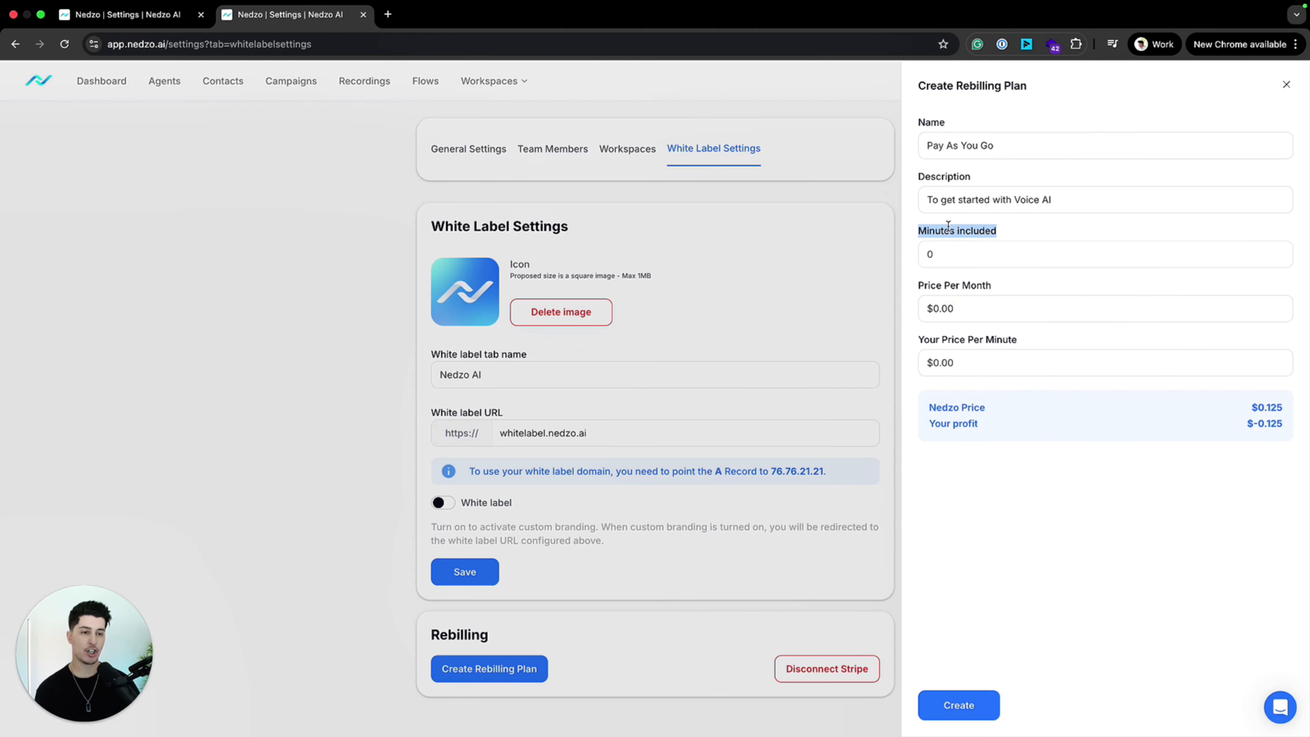
click(932, 253)
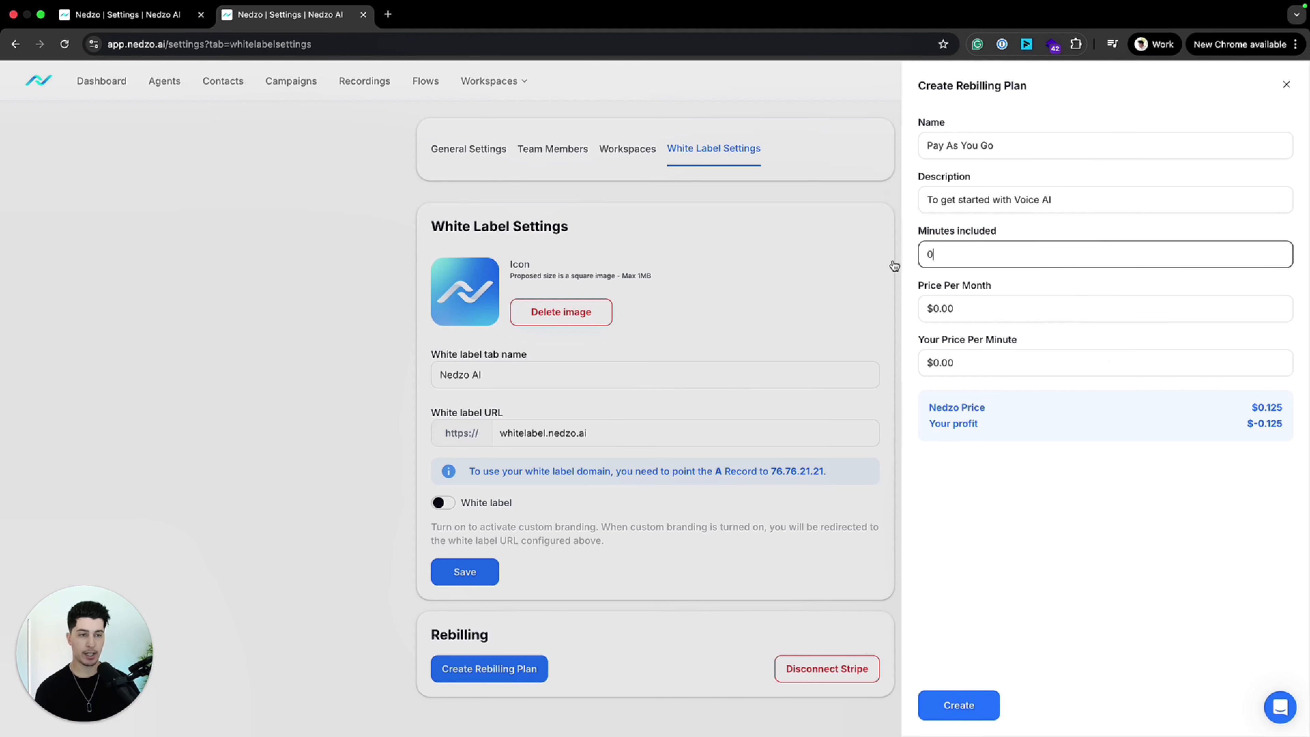
click(993, 309)
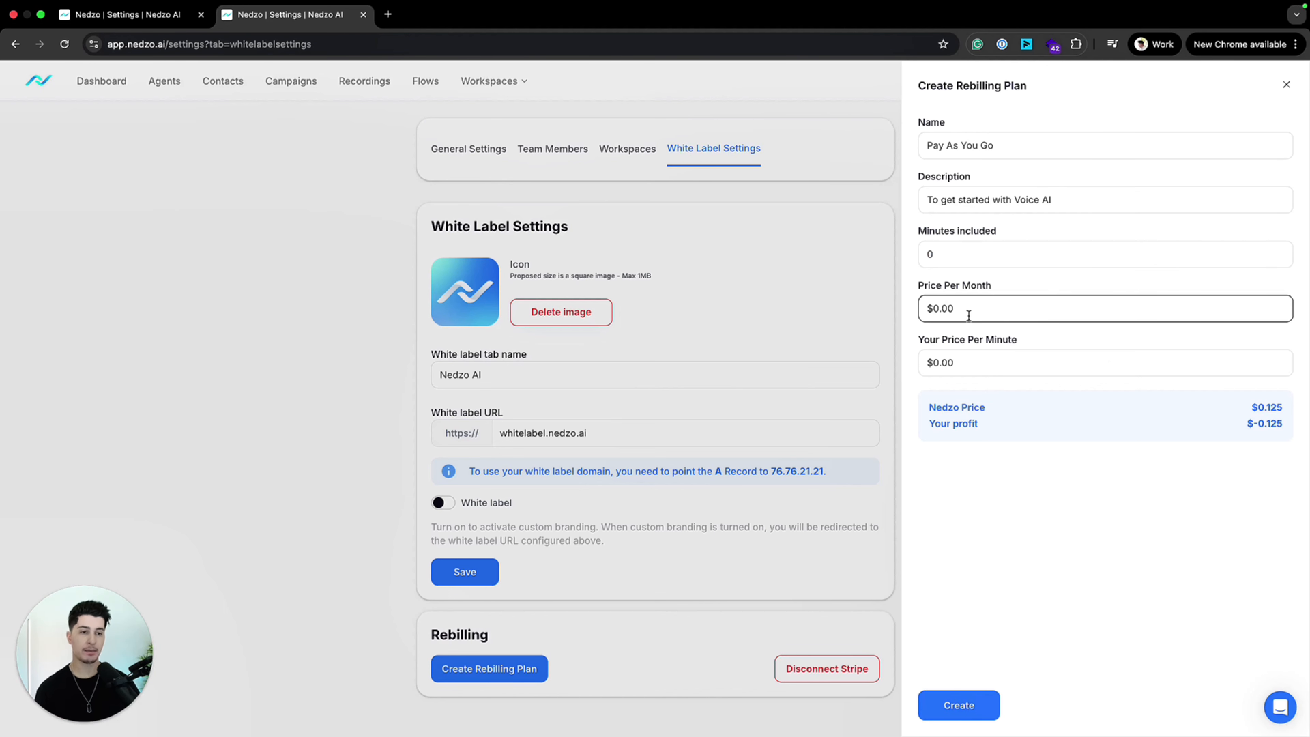
drag(935, 309, 1046, 304)
click(1046, 303)
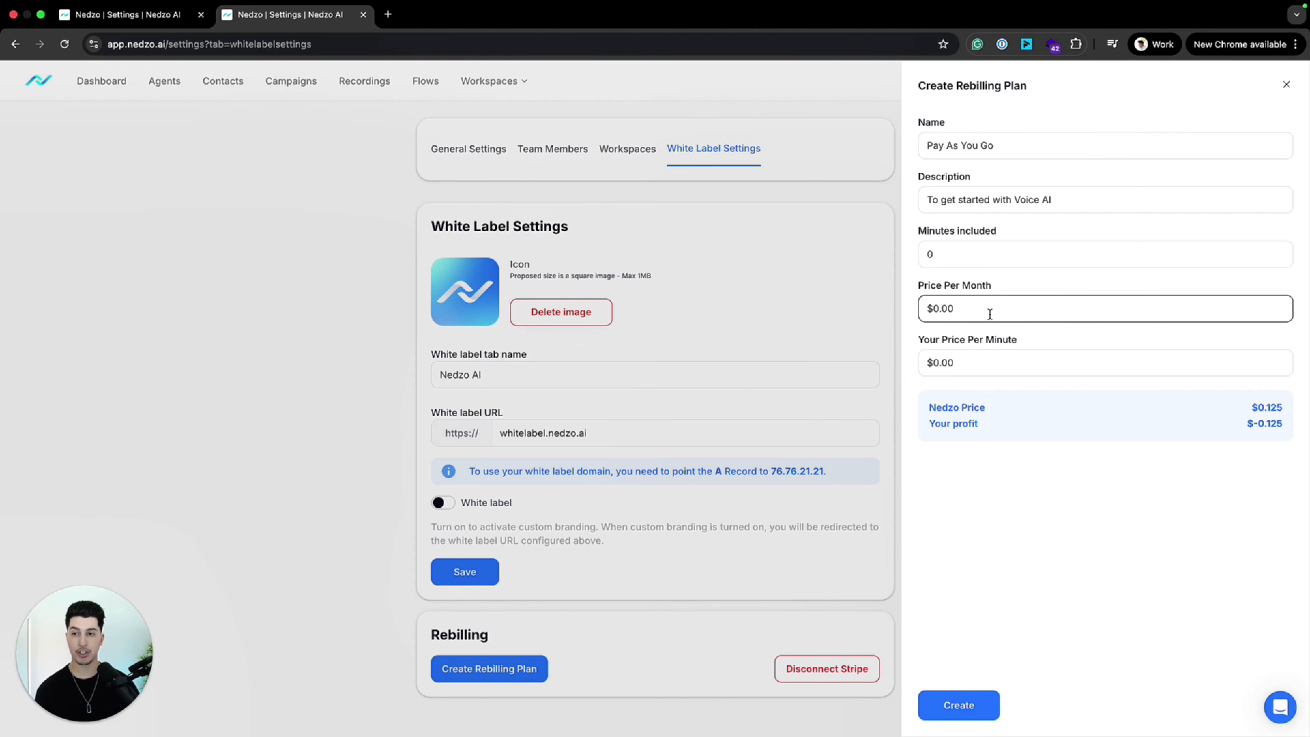
drag(990, 314, 919, 309)
click(1084, 428)
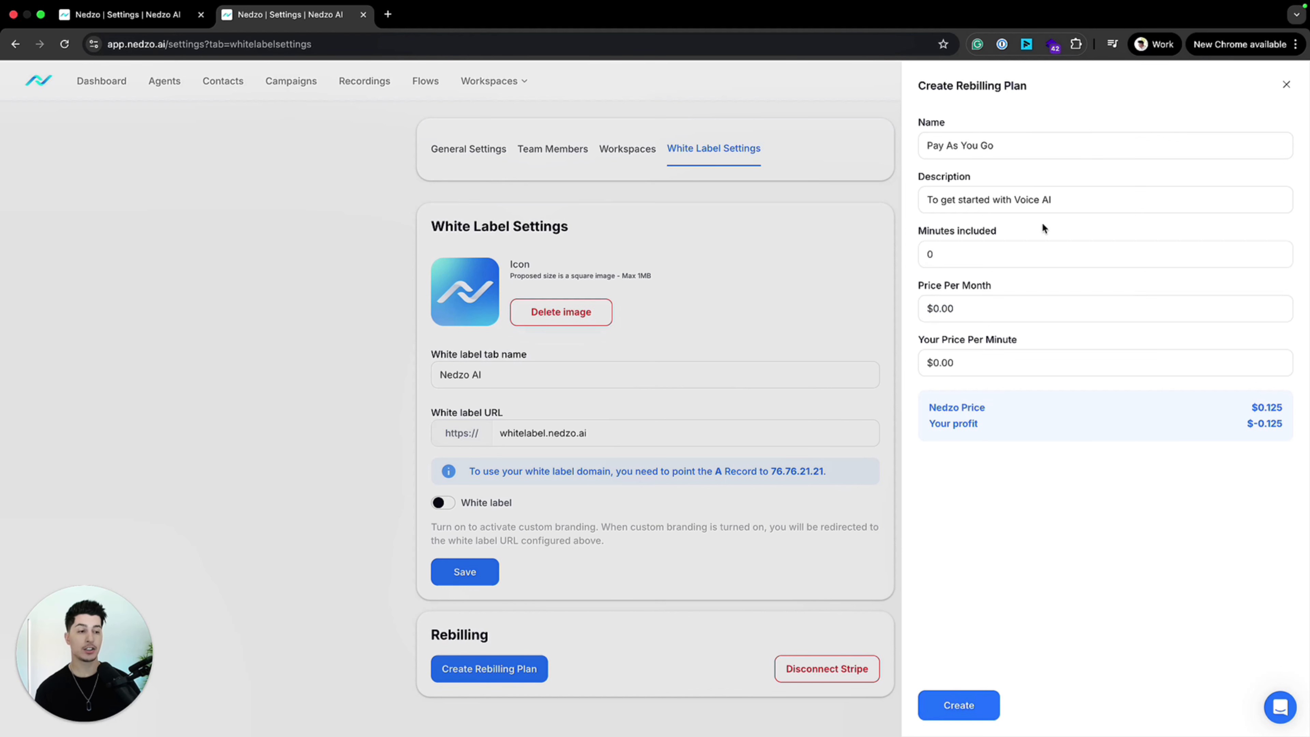
drag(924, 337, 1095, 344)
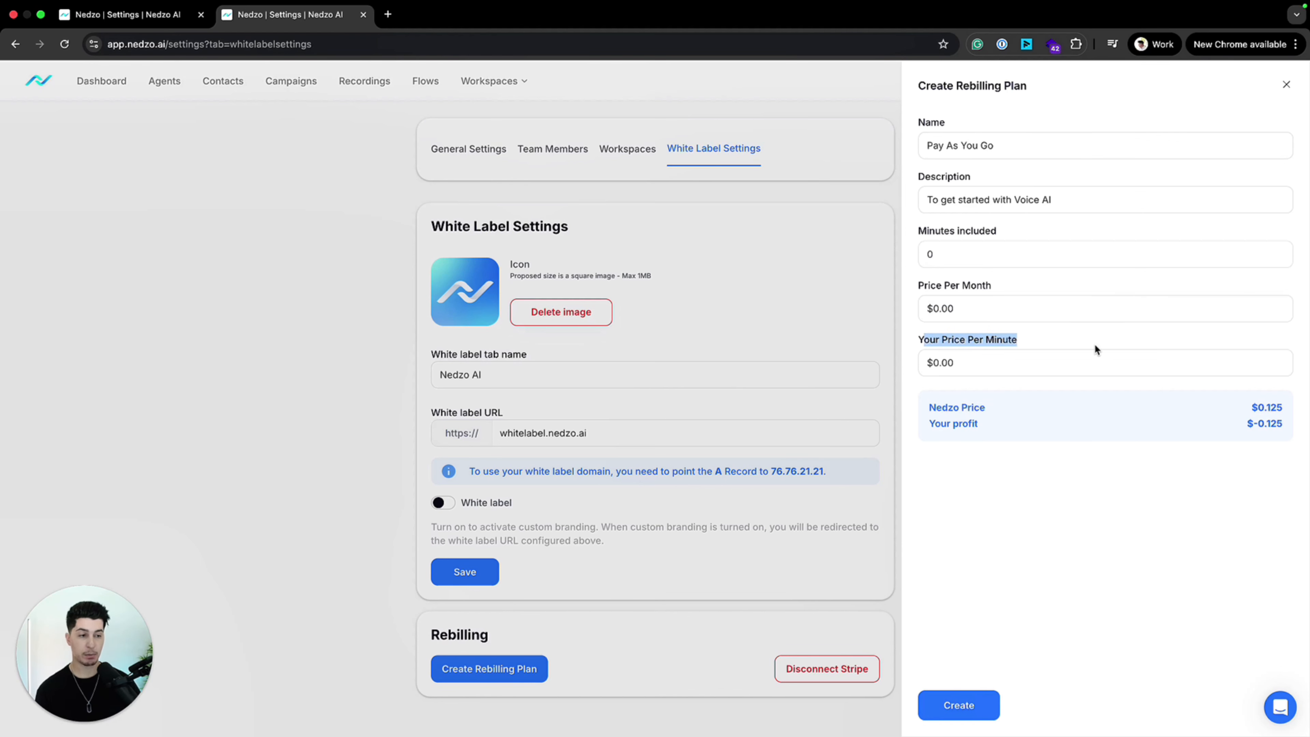
click(1092, 433)
drag(922, 408, 1285, 411)
click(938, 425)
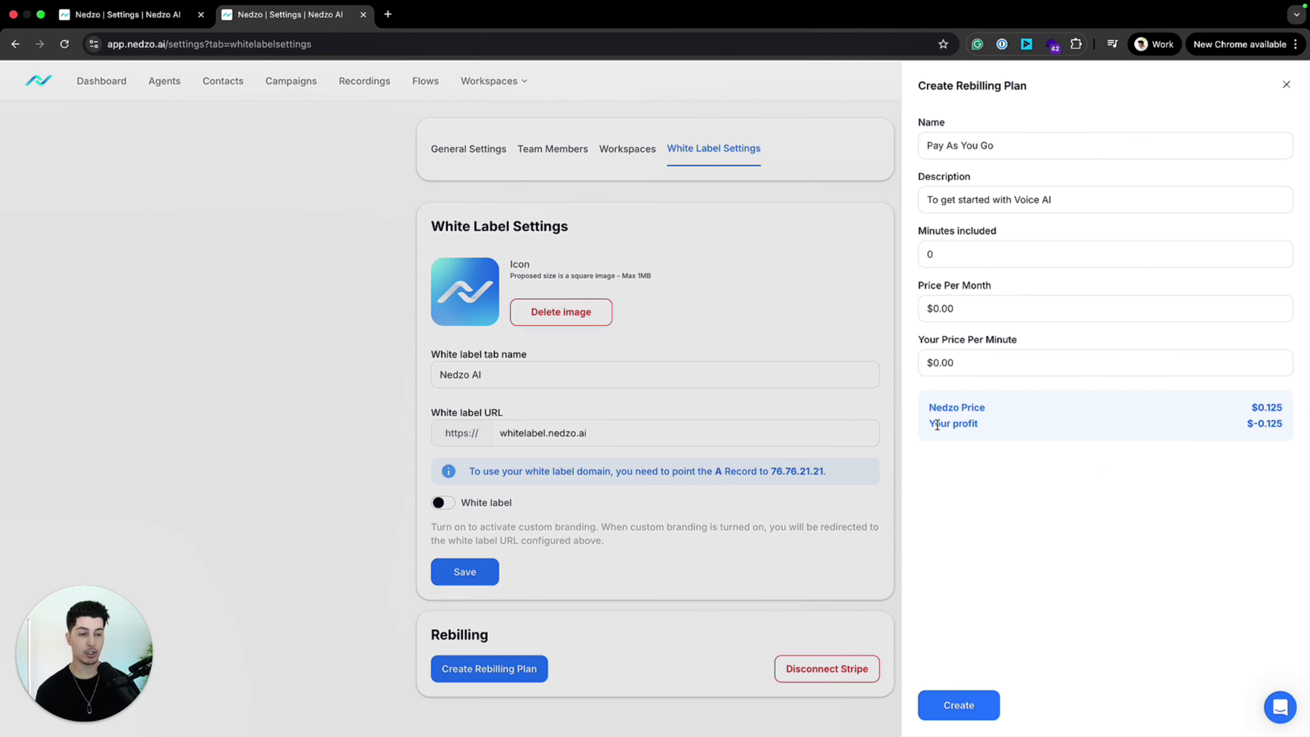
Step: Set the Pay As You Go plan's price per minute to $0.29, create the plan and check its entry in the rebilling list
drag(940, 363, 986, 364)
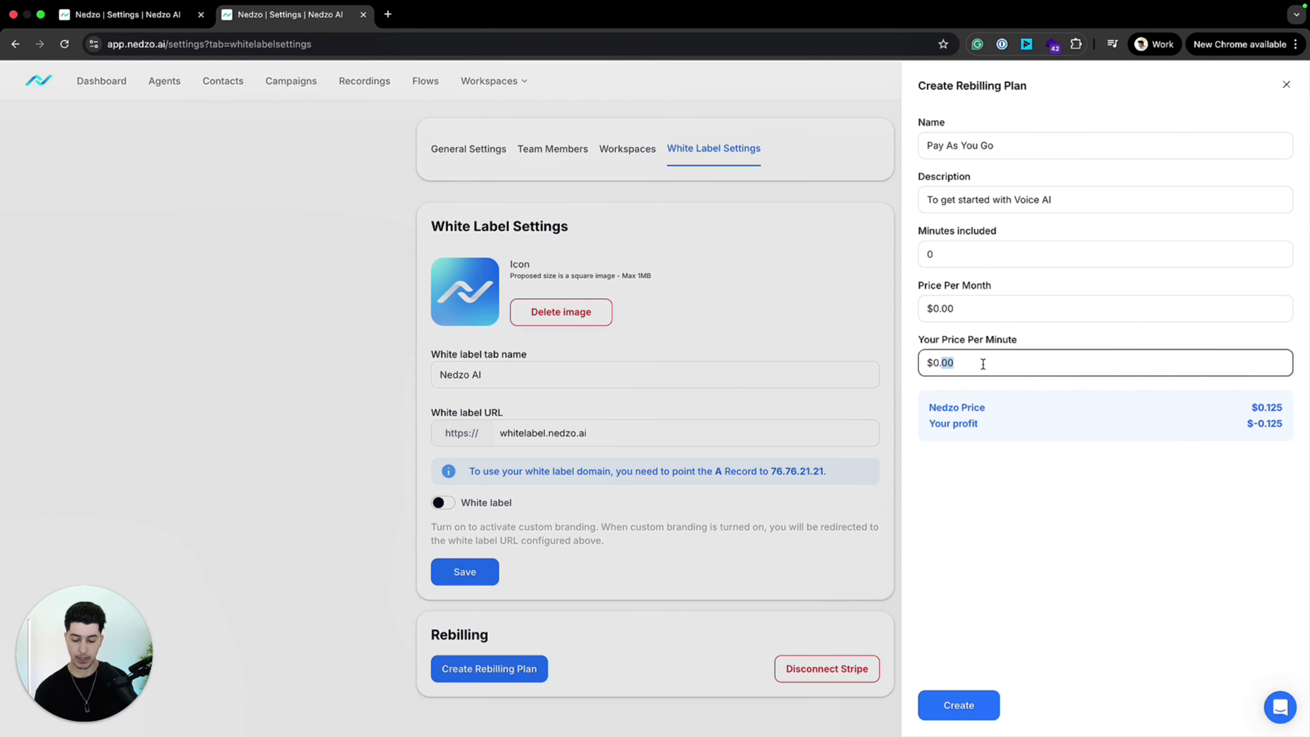
text(29)
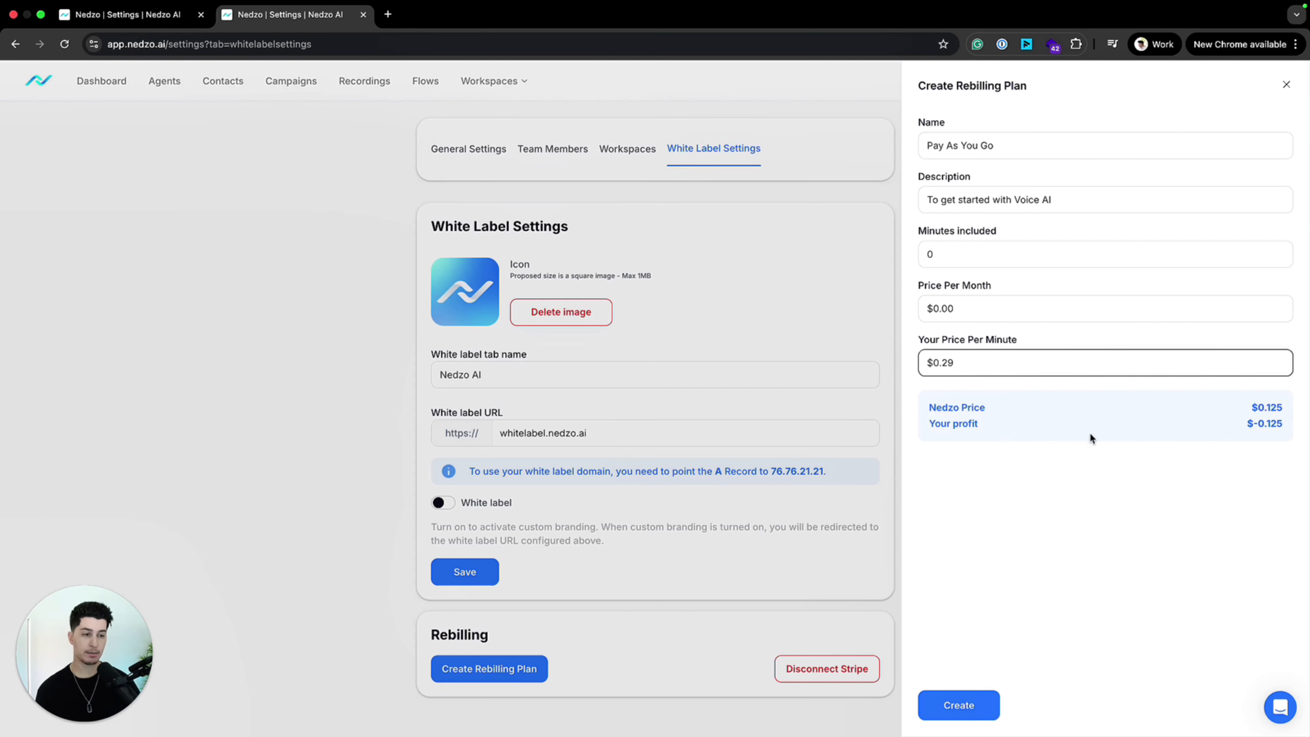
drag(1090, 432, 1168, 488)
drag(1277, 425, 928, 427)
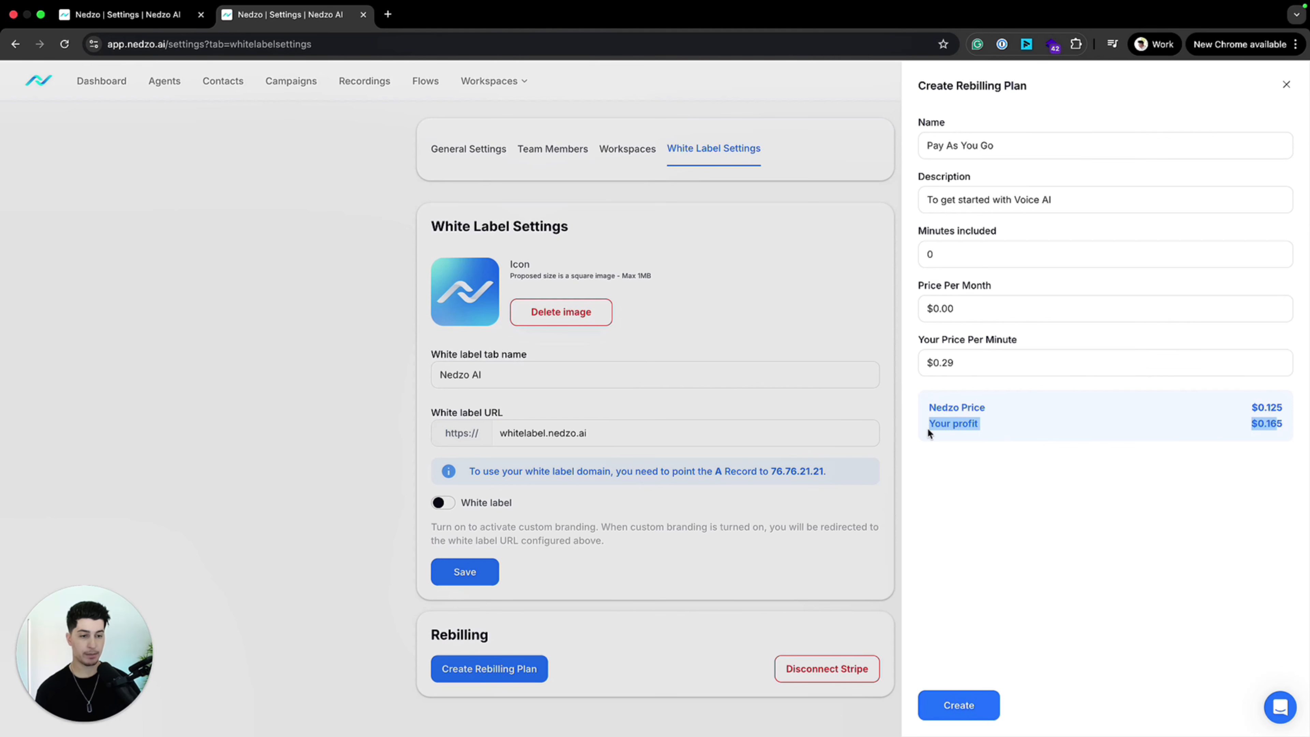
click(1100, 497)
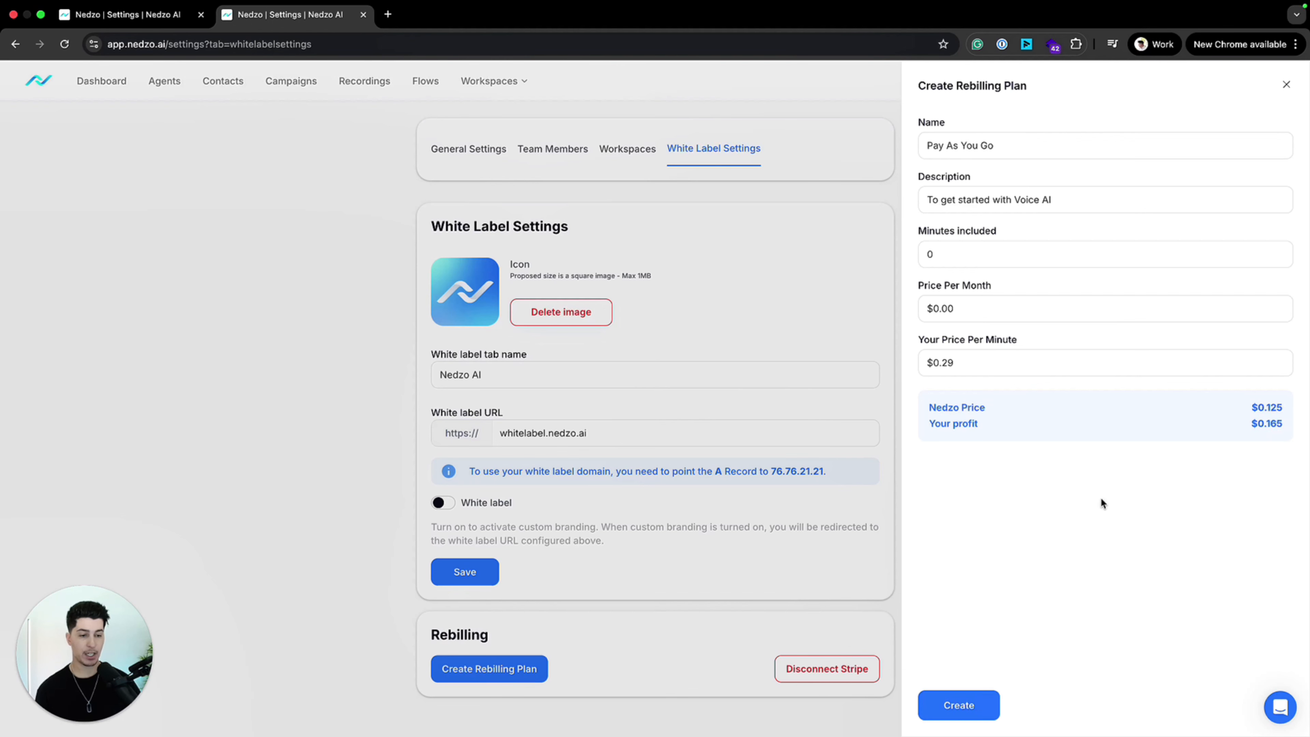
click(964, 705)
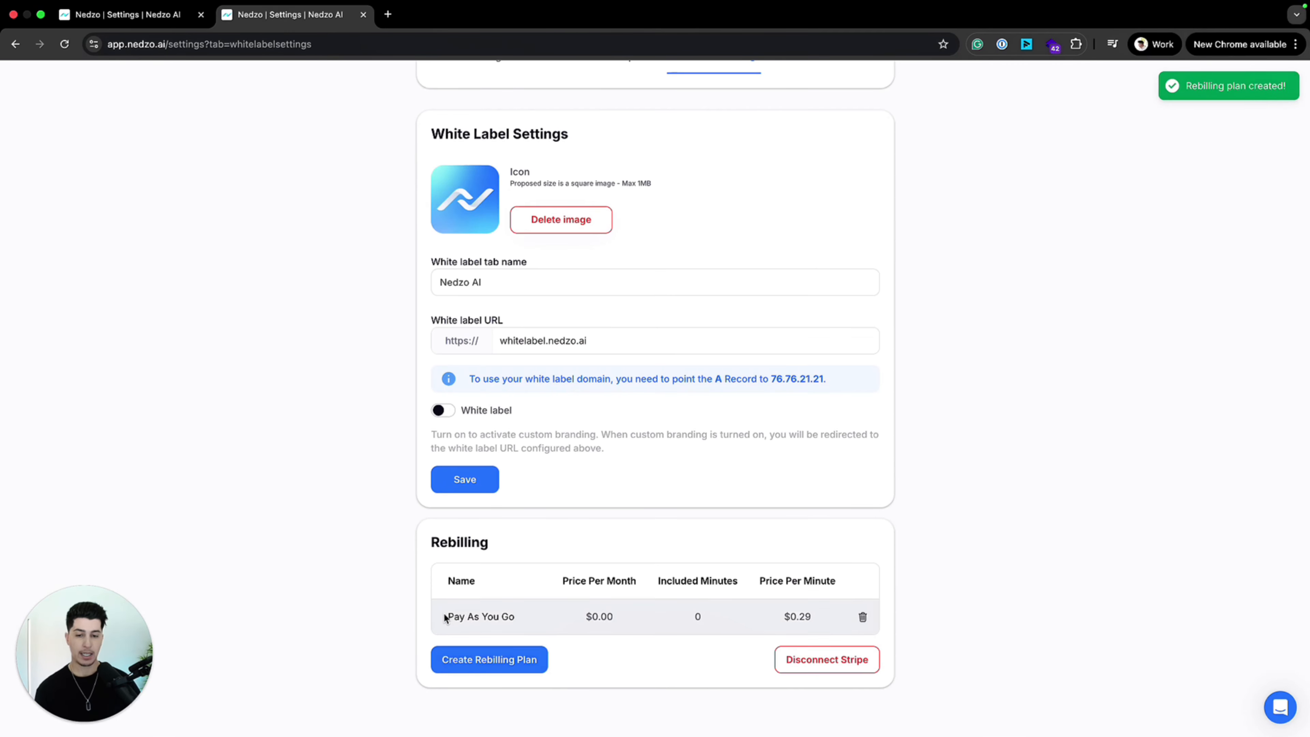
drag(445, 618, 796, 617)
click(306, 600)
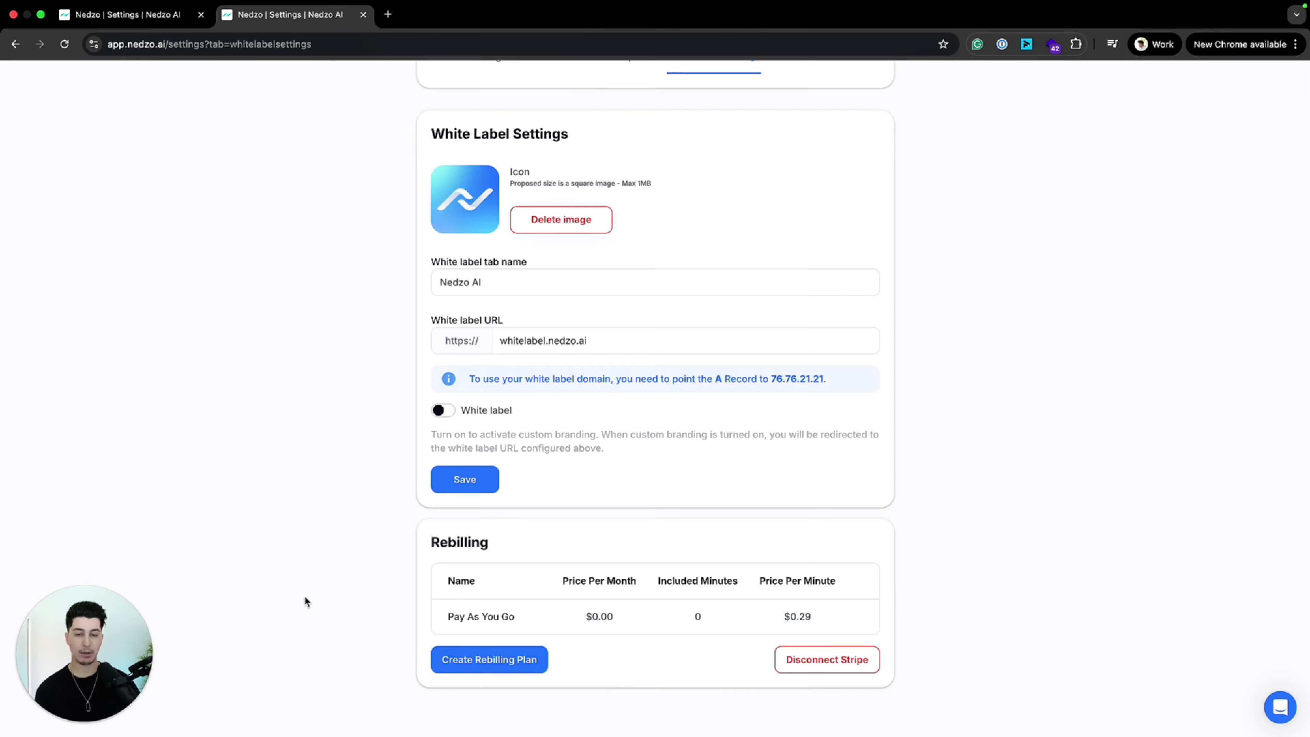
Step: Start another rebilling plan named "Growth Plan" with the description "For growing businesses"
click(503, 664)
click(1037, 155)
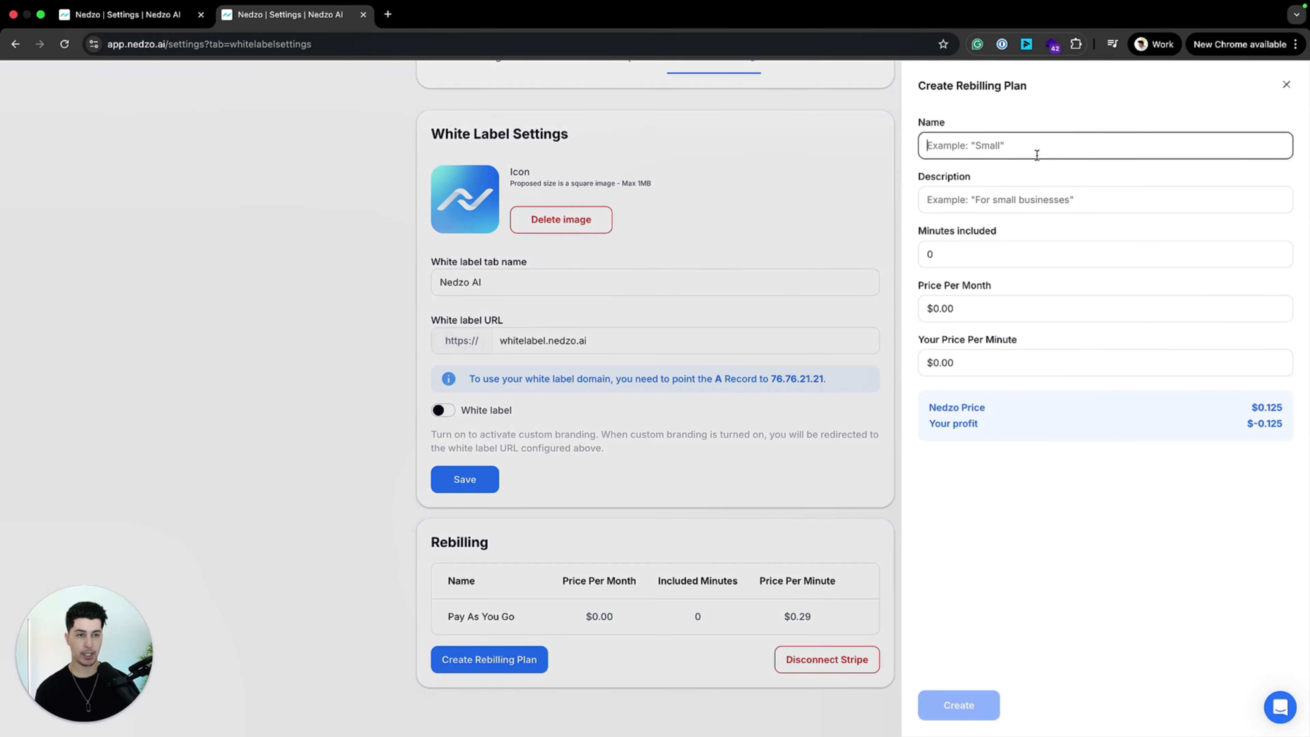
text(Gro)
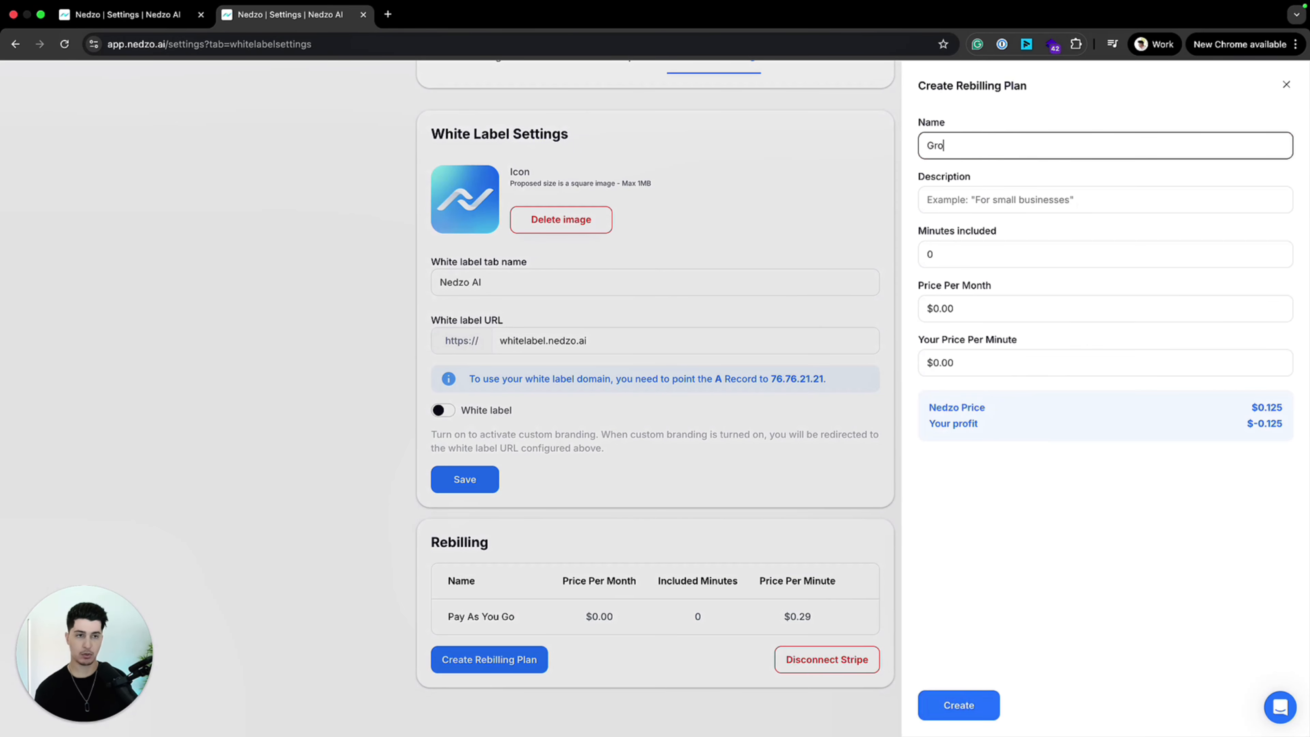
text(wth Plan)
key(Tab)
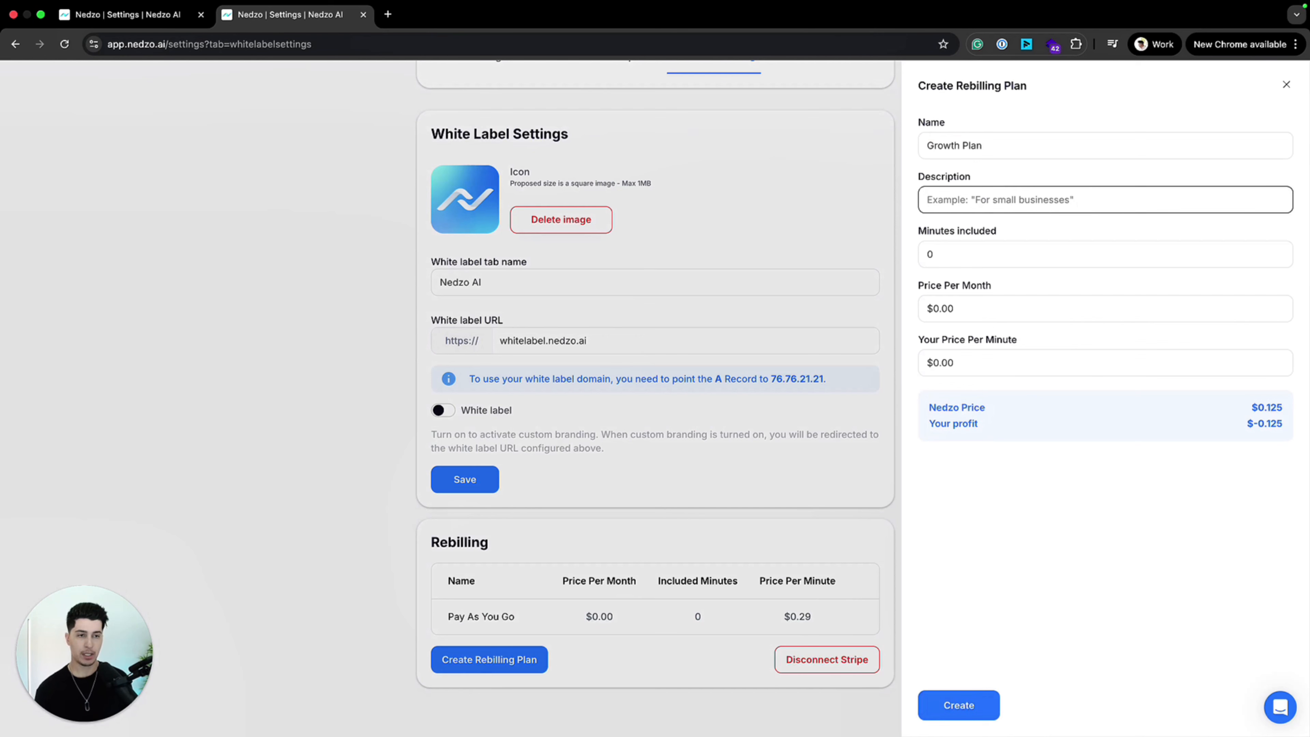
text(For growing businesses)
key(Tab)
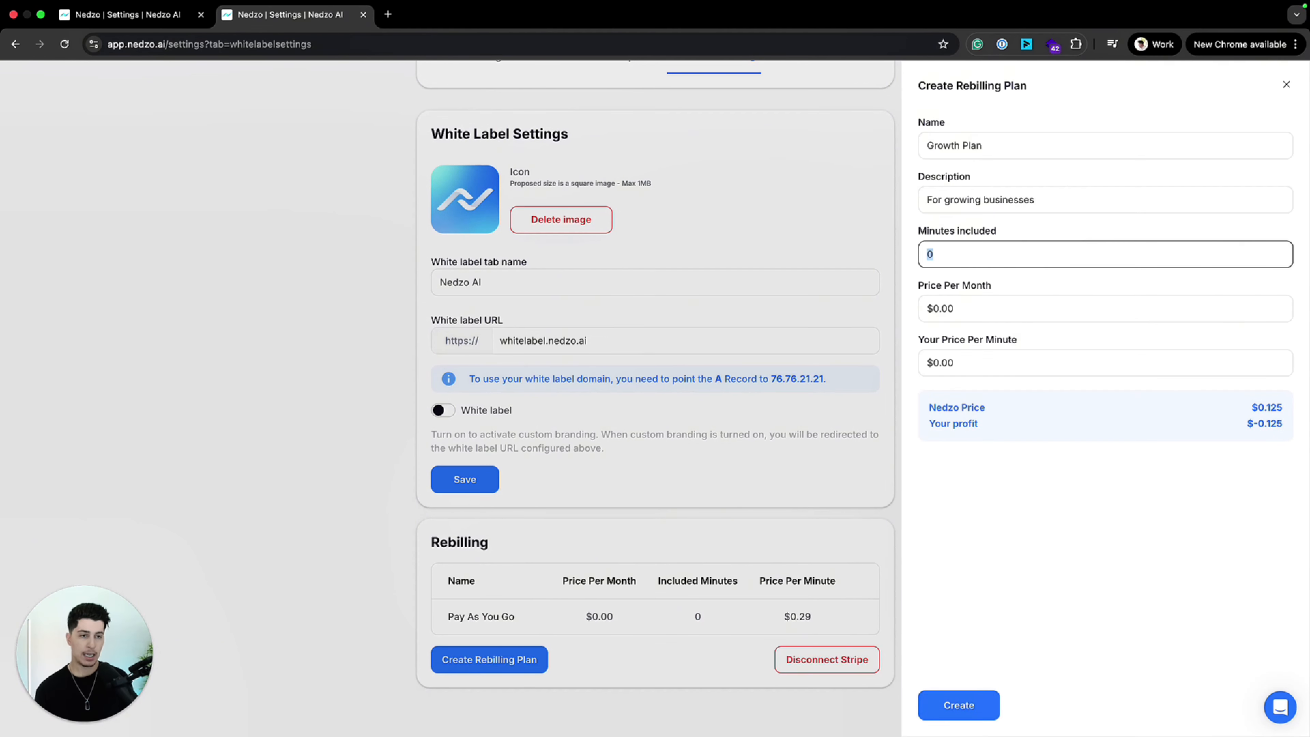
Step: Set the Growth Plan's included minutes to 500
text(250)
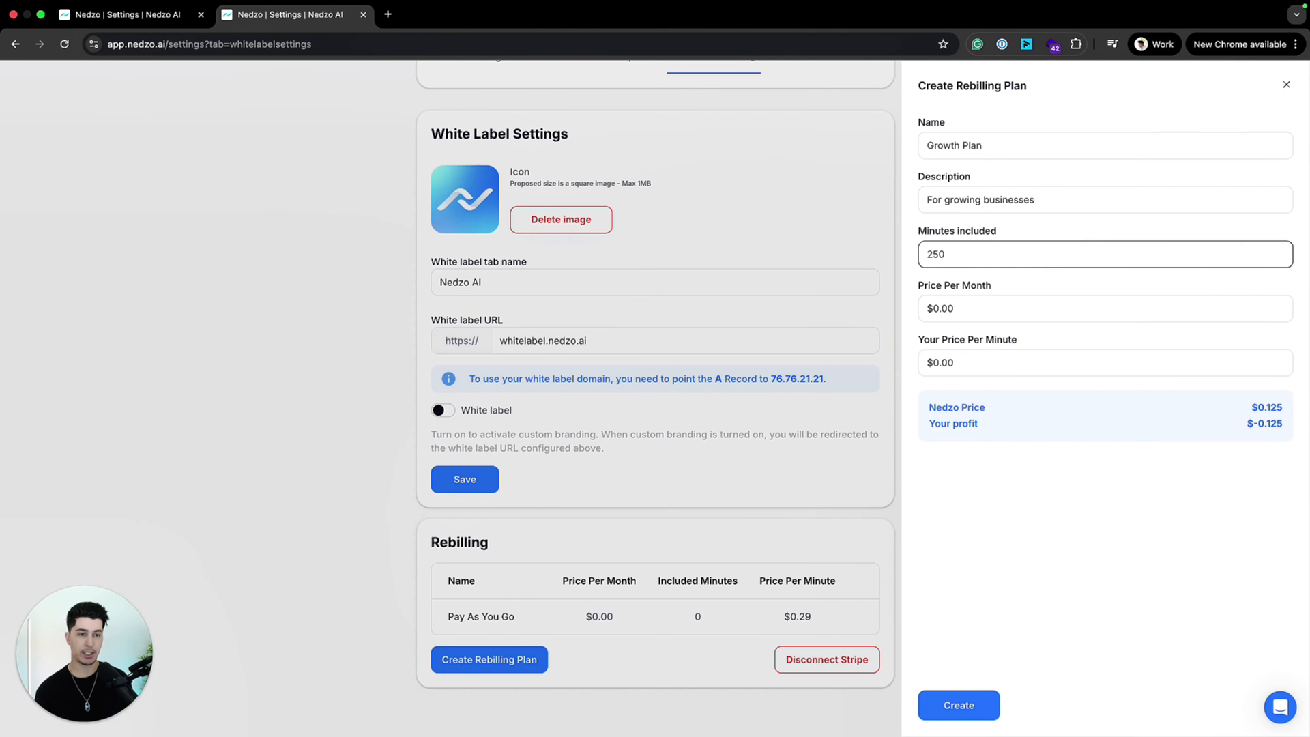
key(BackSpace)
key(BackSpace)
key(BackSpace)
text(500)
key(Tab)
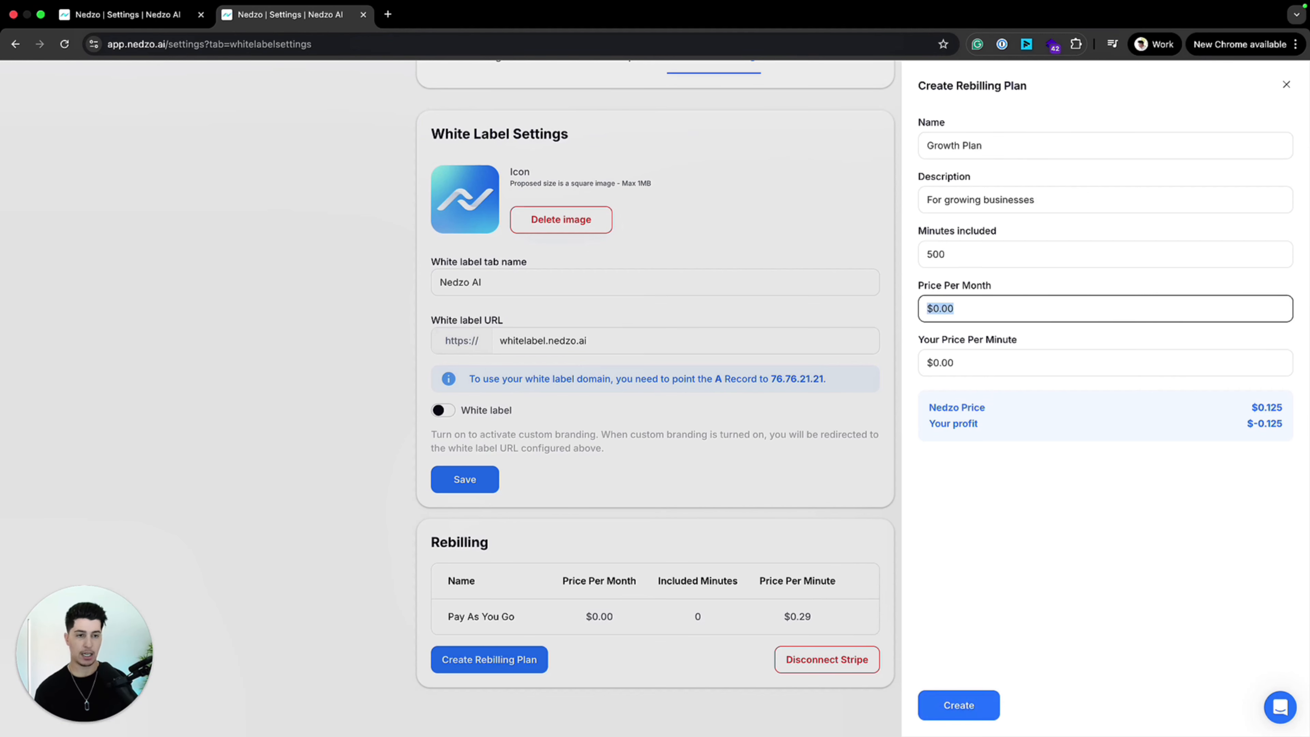
Step: Set the Growth Plan's price to $750 per month and $0.19 per minute, and create the plan
text(750)
key(Tab)
key(Tab)
drag(940, 364, 976, 363)
text(.19)
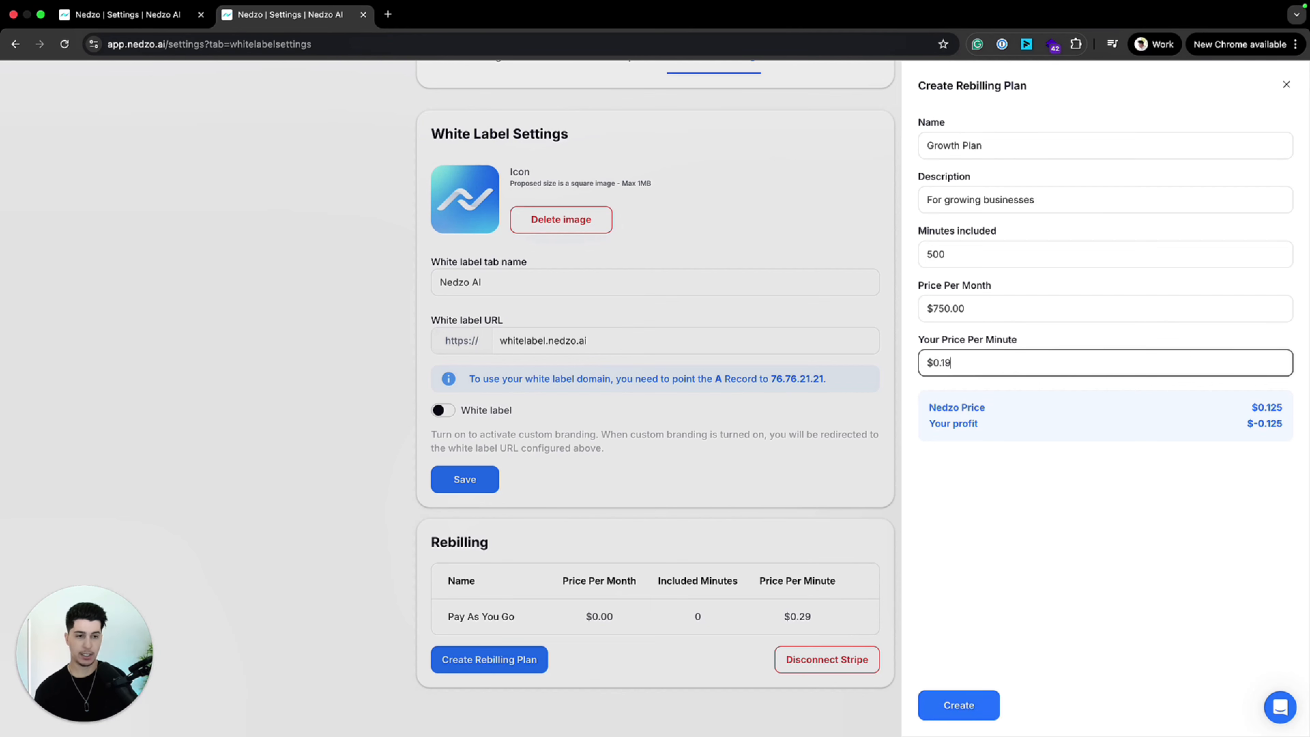
click(1104, 528)
click(975, 717)
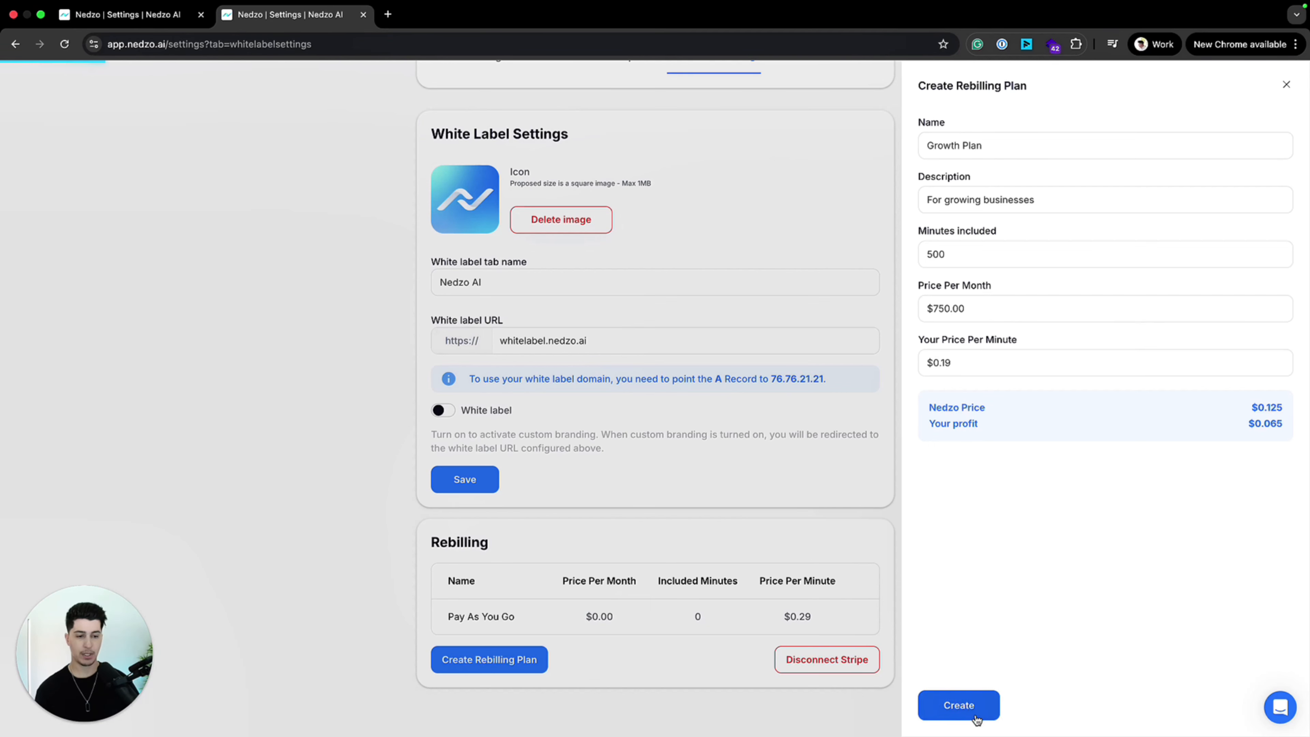
Step: Start a third rebilling plan named "Hyper Plan" with the description "Everything you need in one platform"
scroll(516, 664, down, 3)
click(511, 663)
click(999, 148)
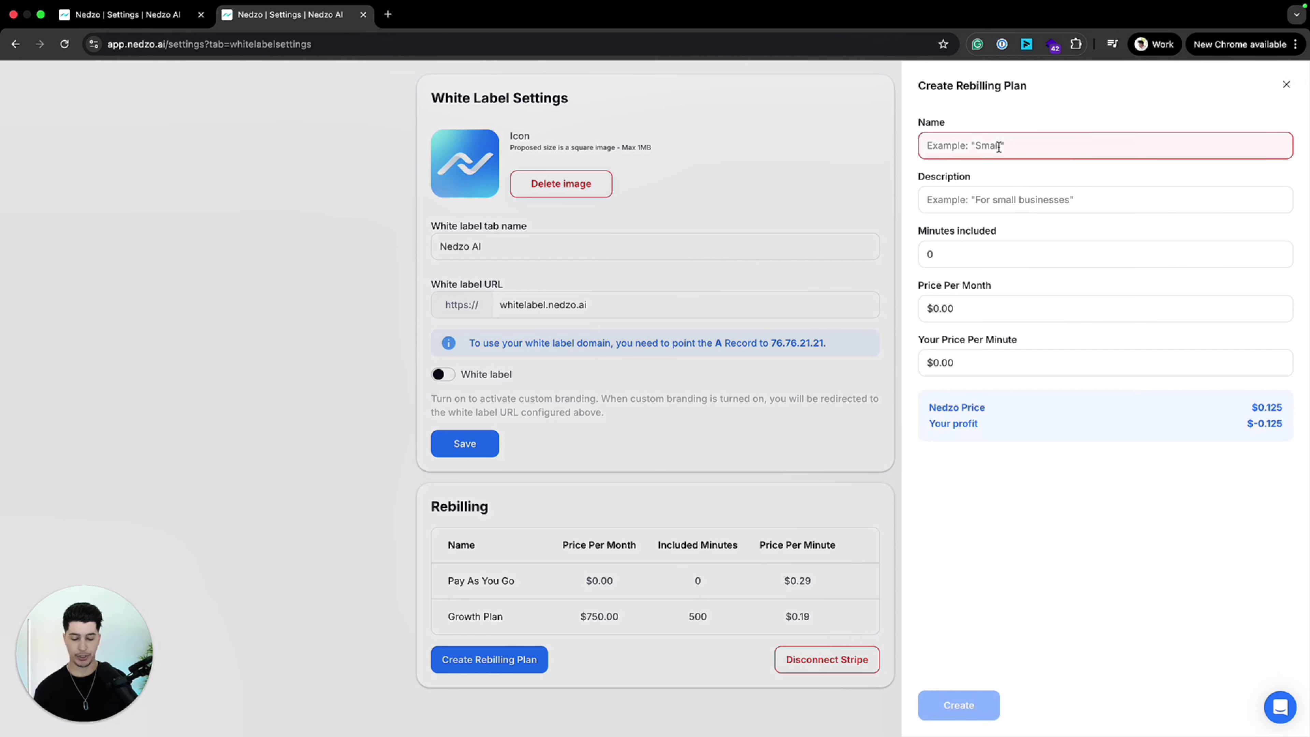
text(Hyper Plann)
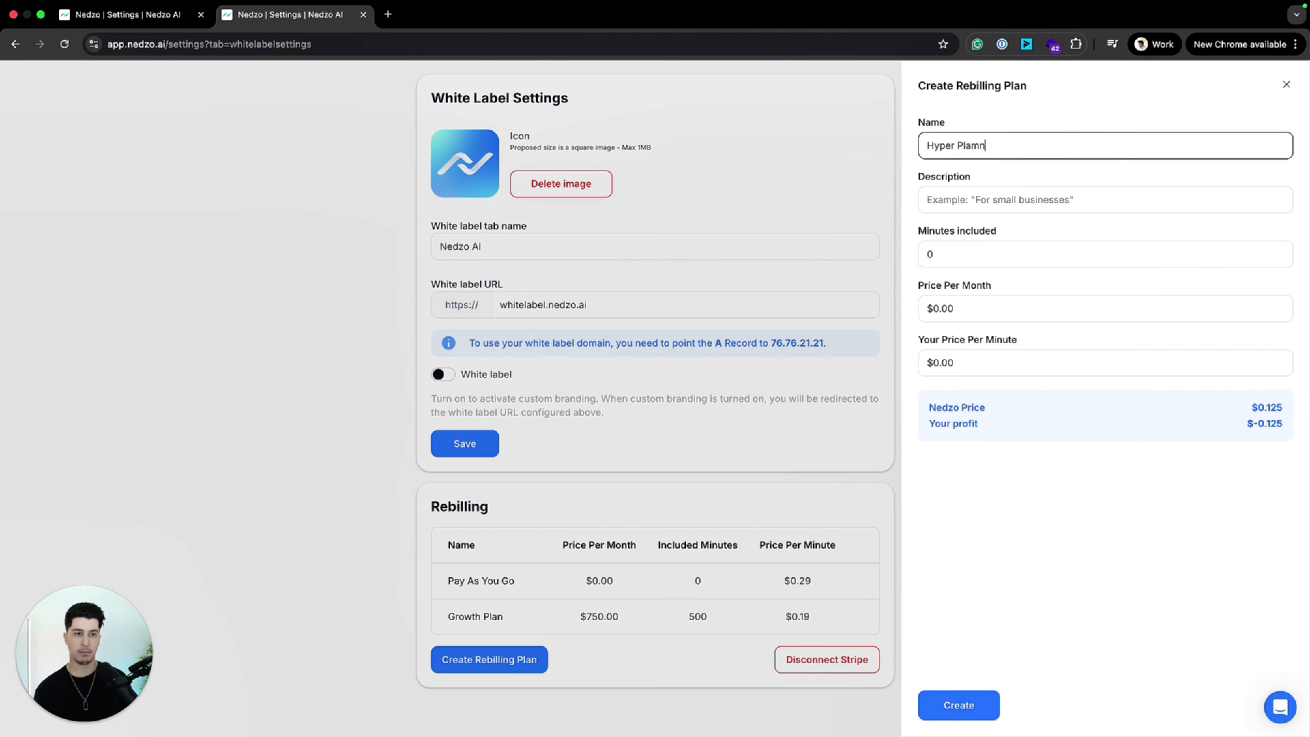
key(BackSpace)
key(BackSpace)
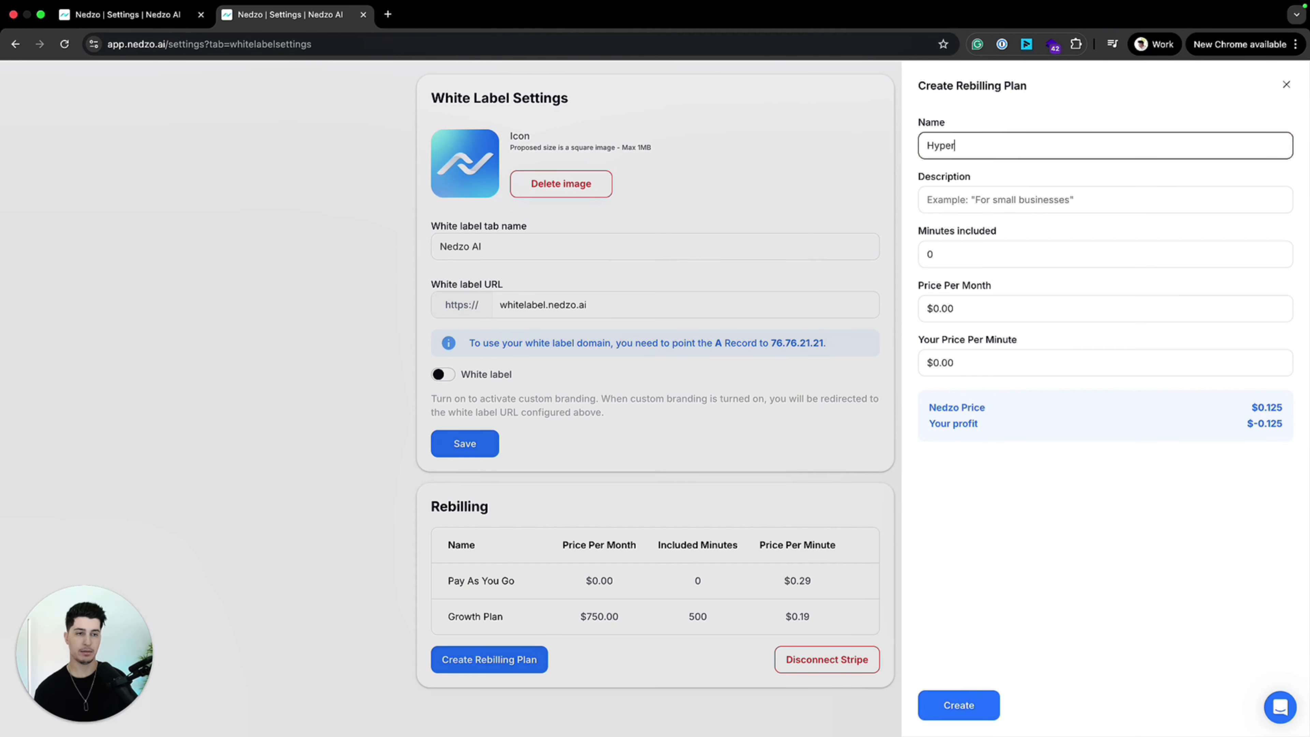
text(lan)
key(Tab)
text(Everything you need in one platform)
key(Tab)
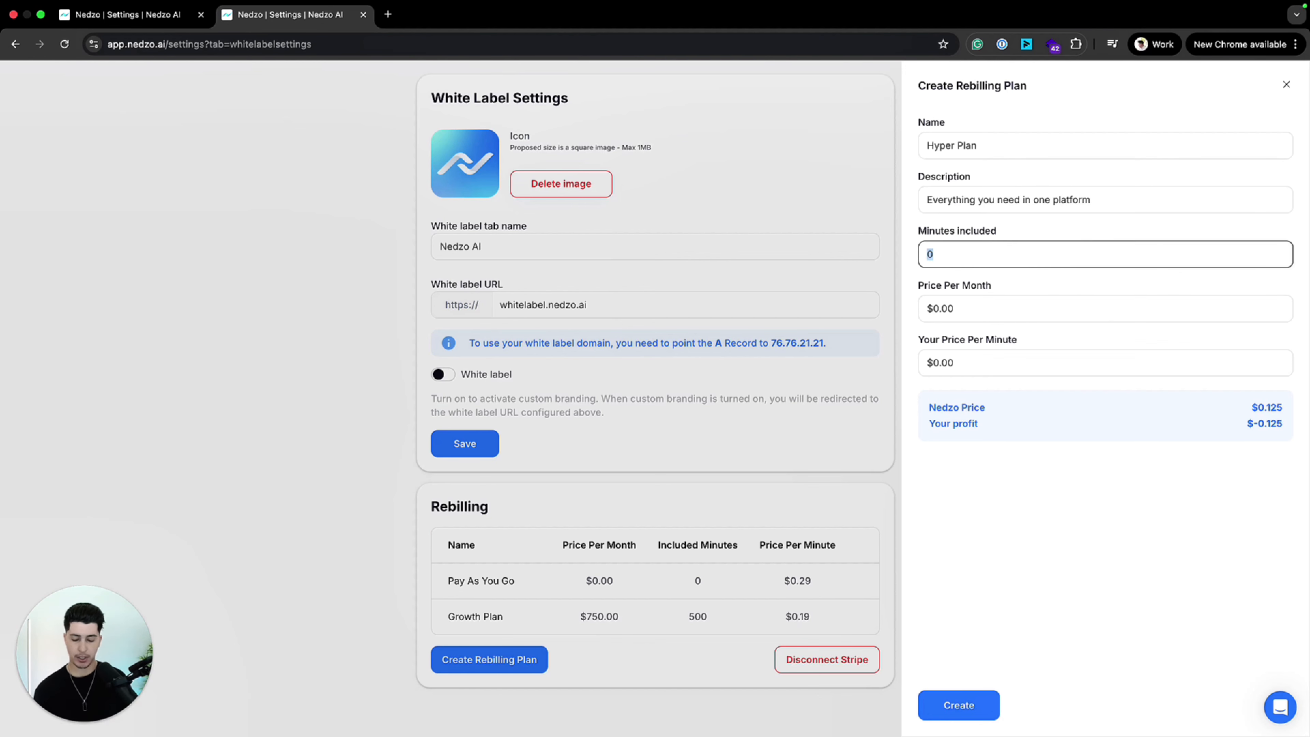
Step: Give the Hyper Plan 3000 included minutes, a monthly price of $2,500 and a per-minute price of $0.16
text(3000)
key(Tab)
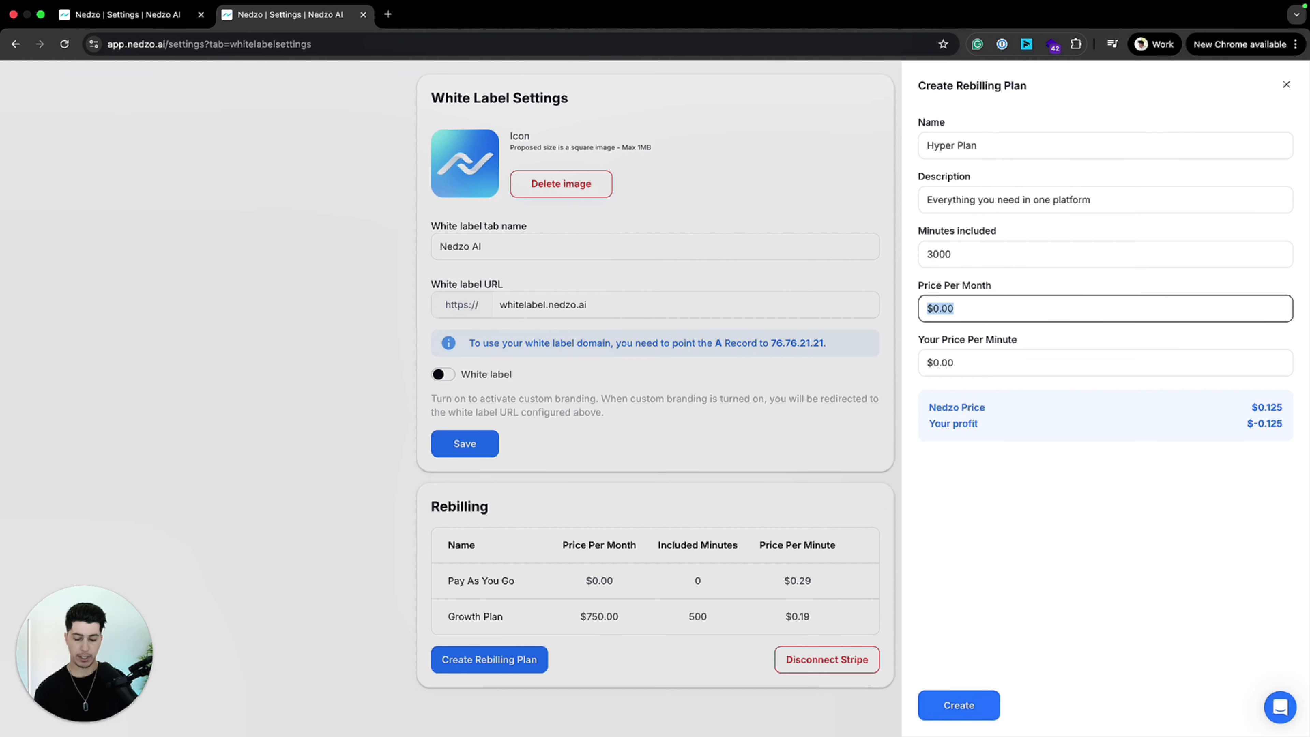
text(2500)
key(Tab)
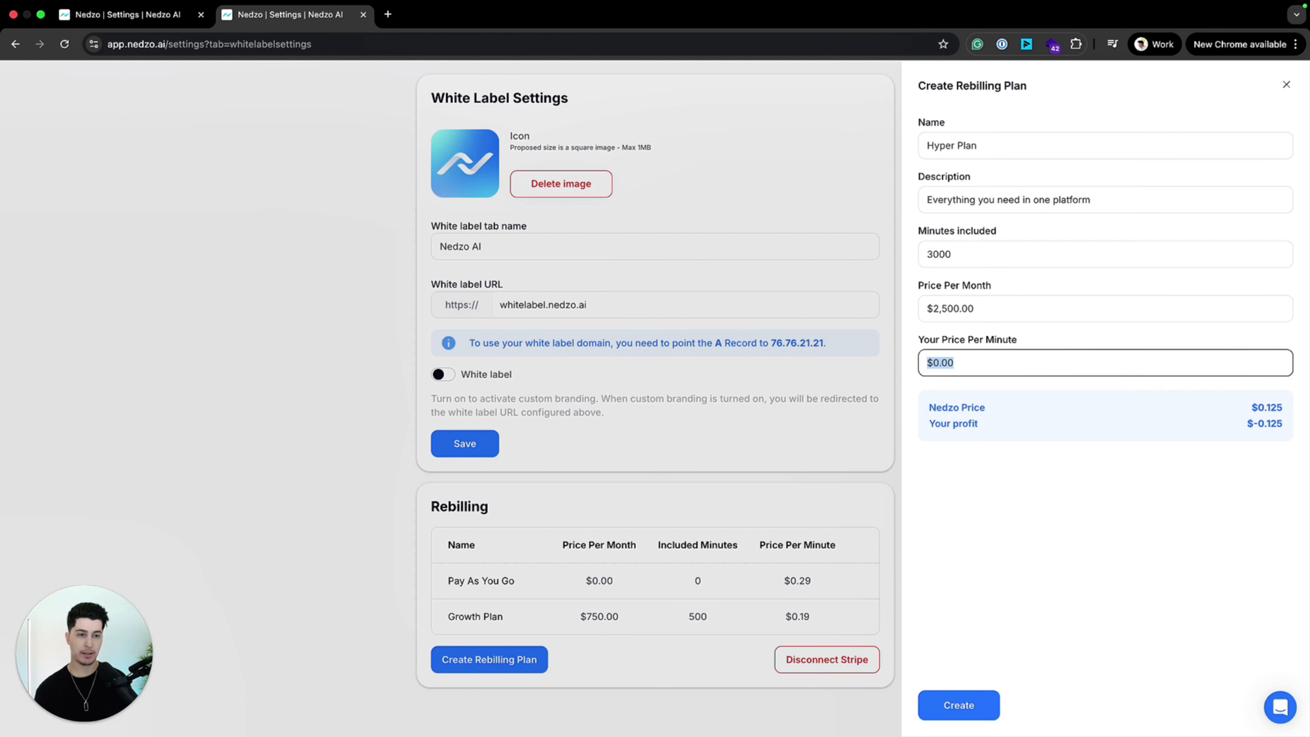
click(962, 359)
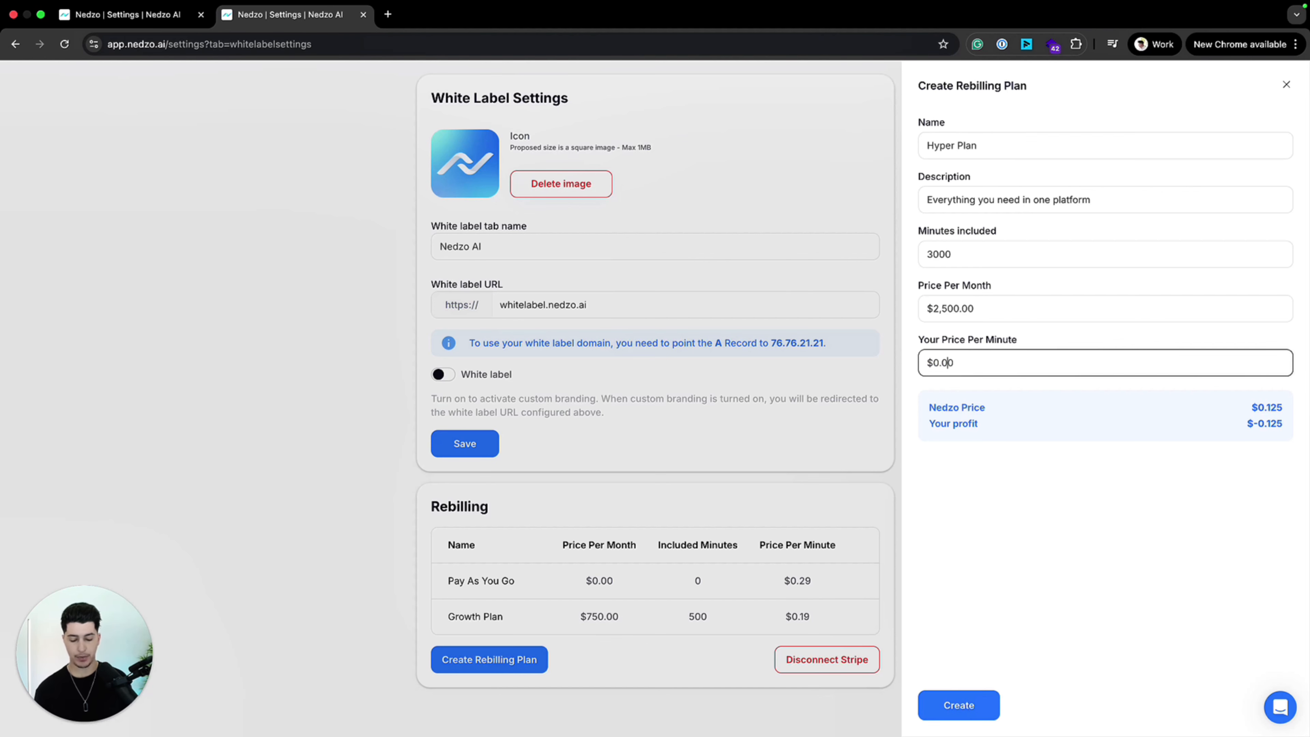
click(1113, 536)
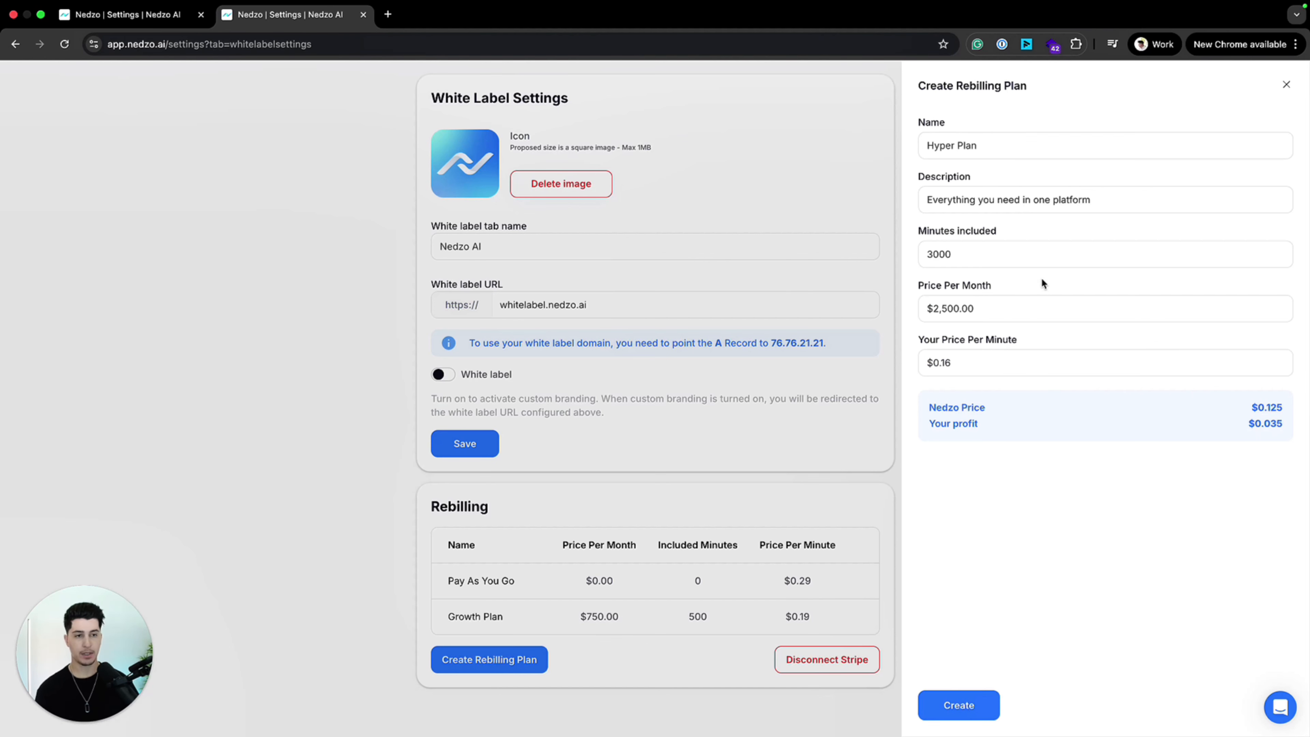
Step: Change the Hyper Plan's included minutes to 10000
double_click(1003, 255)
click(1047, 524)
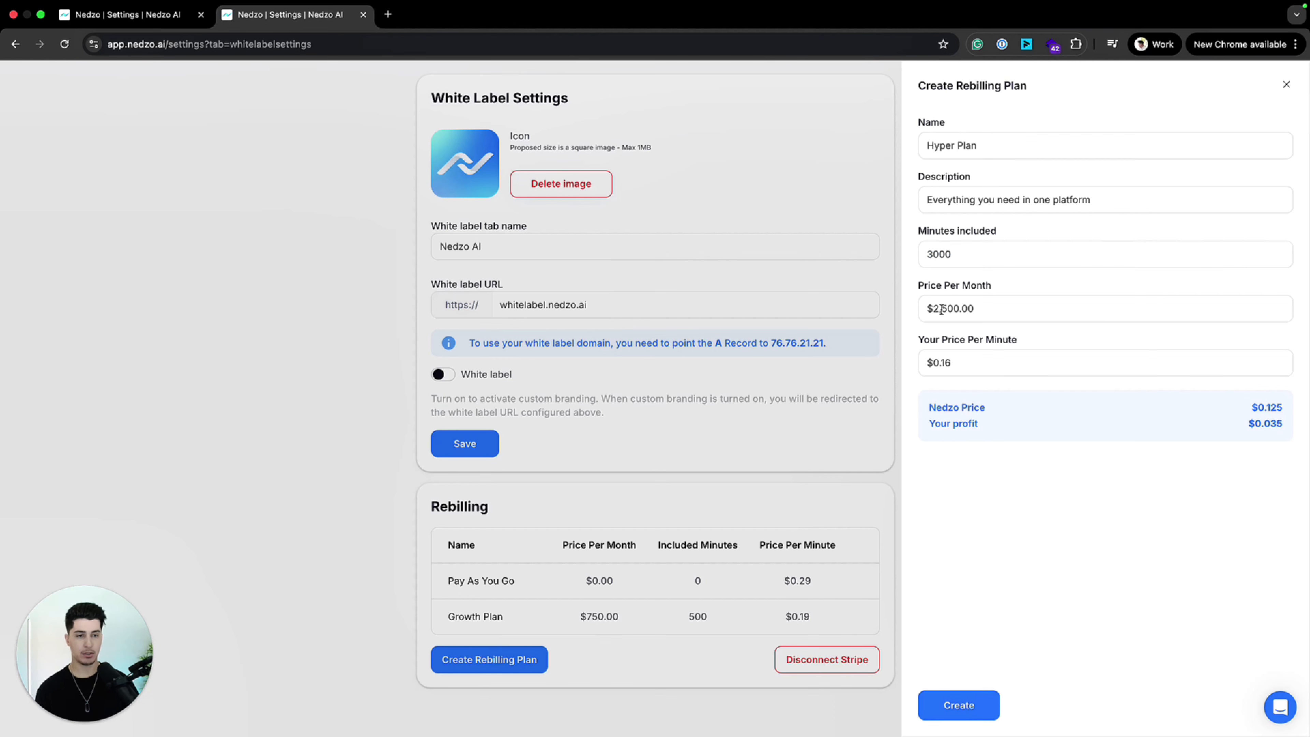
double_click(933, 260)
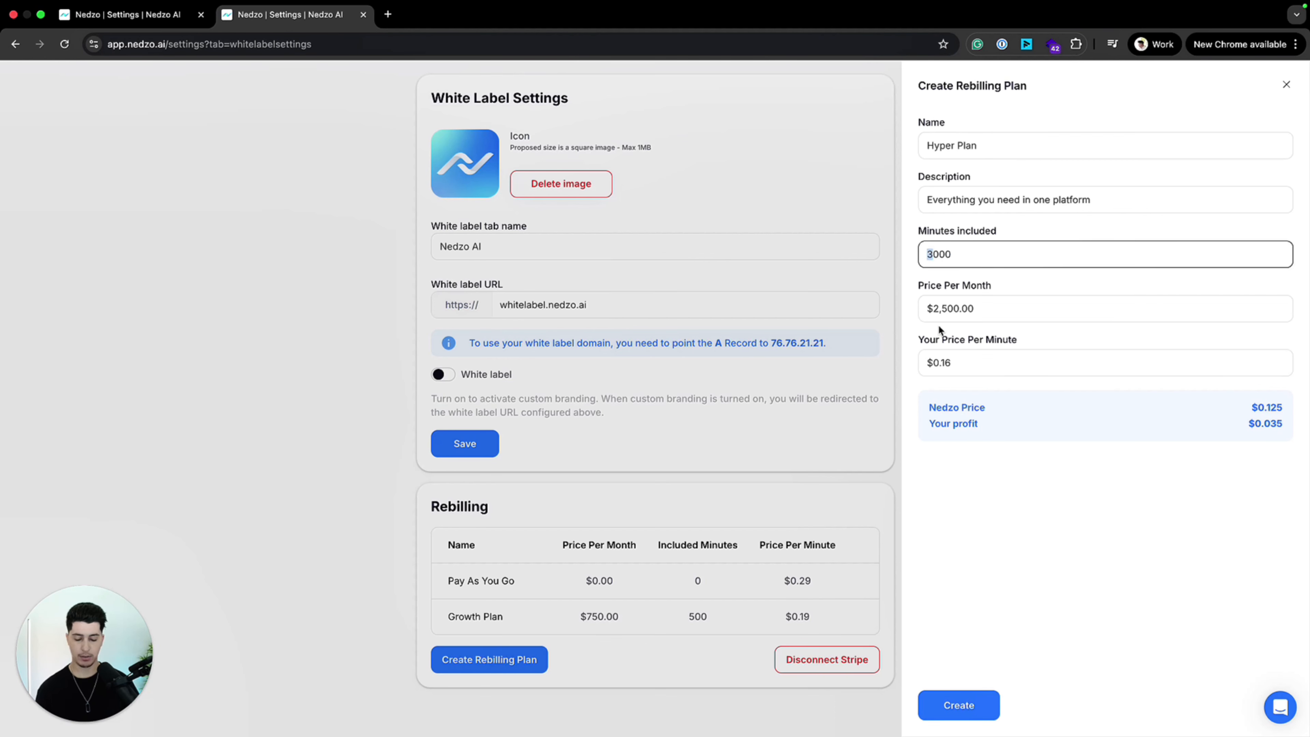
text(10,000)
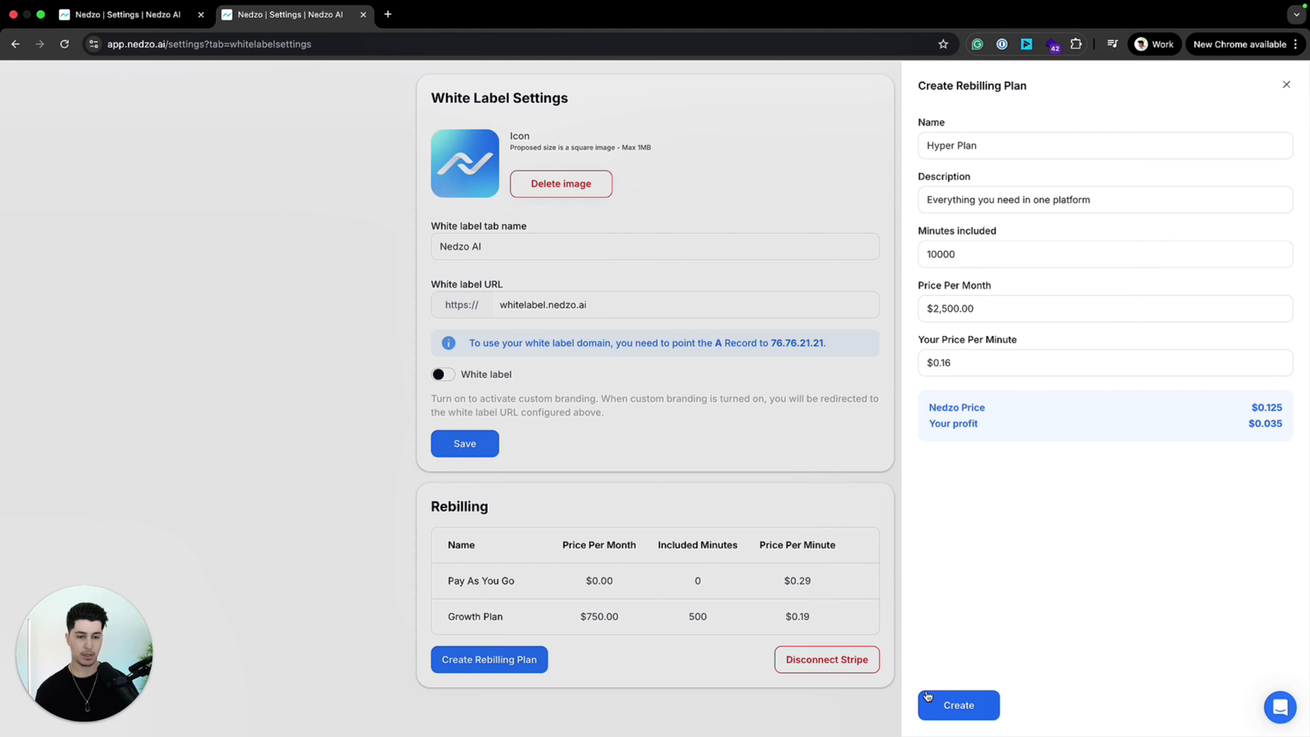
Step: Create the Hyper Plan and review the Pay As You Go entry in the rebilling plan list
click(926, 704)
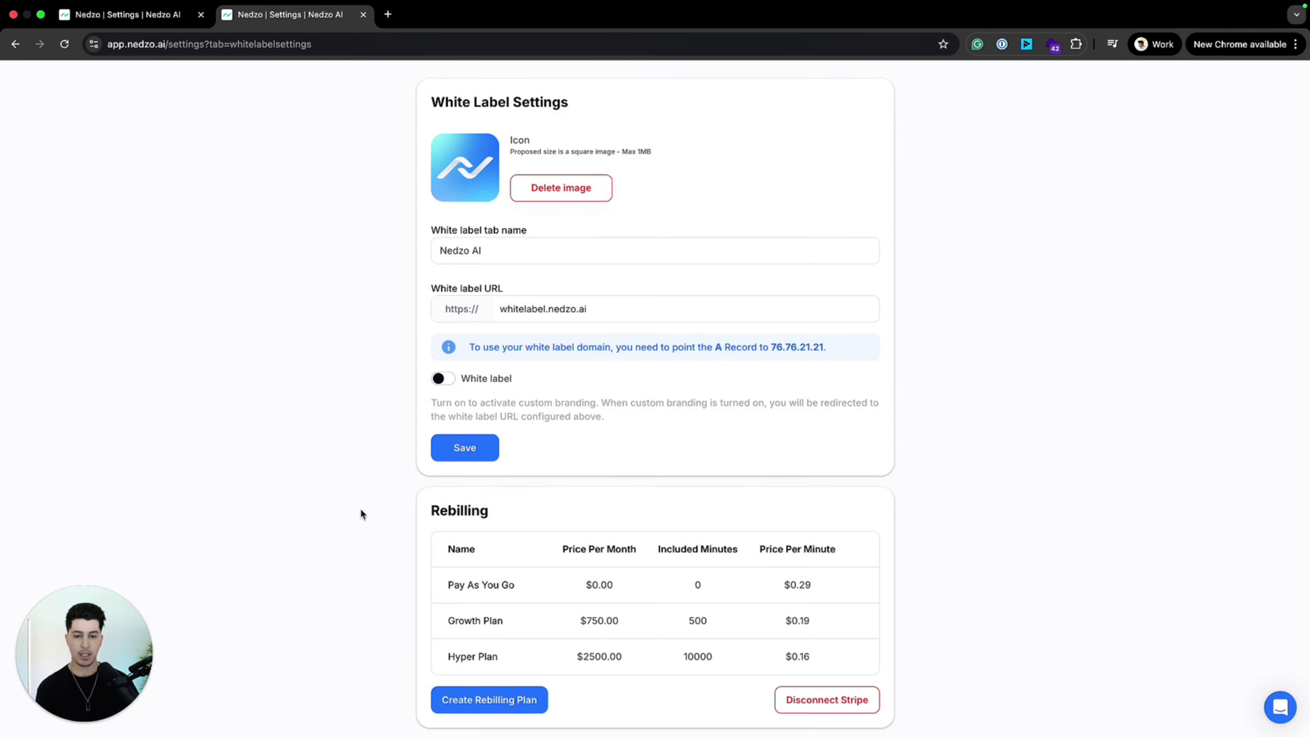
scroll(516, 586, down, 1)
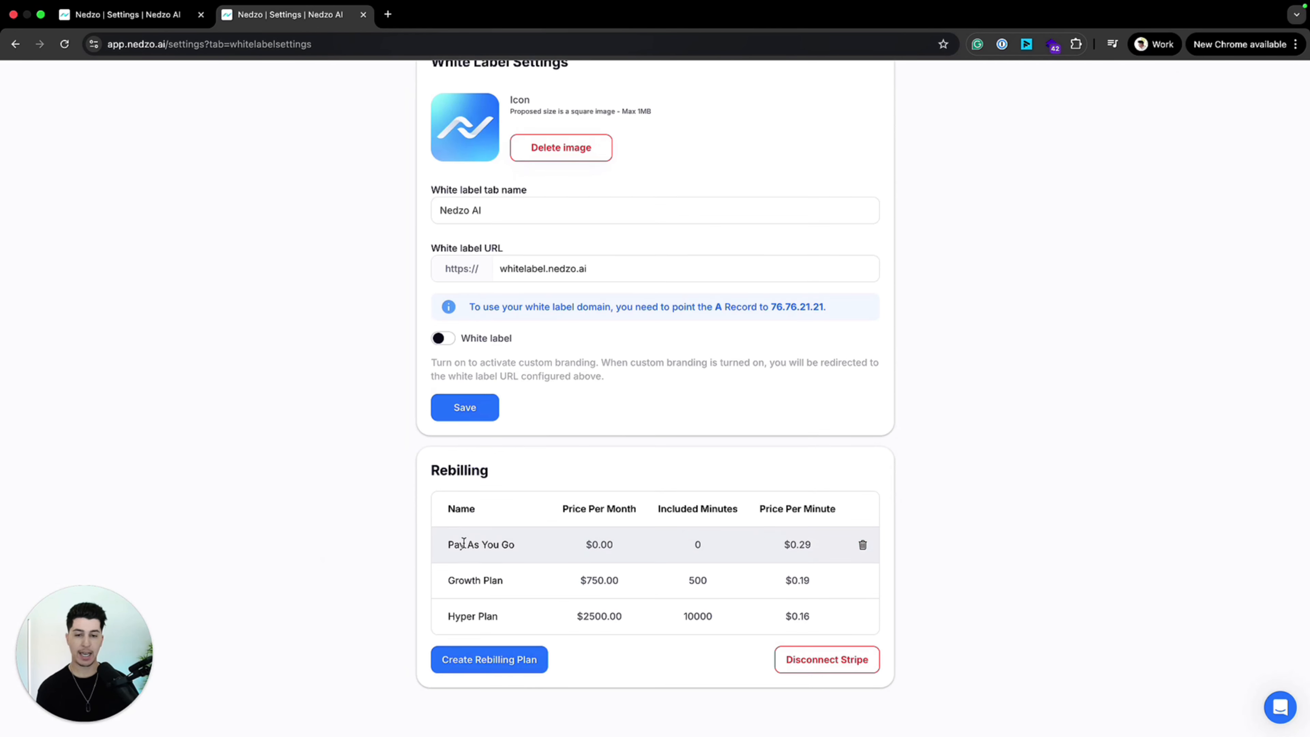
drag(466, 545, 782, 555)
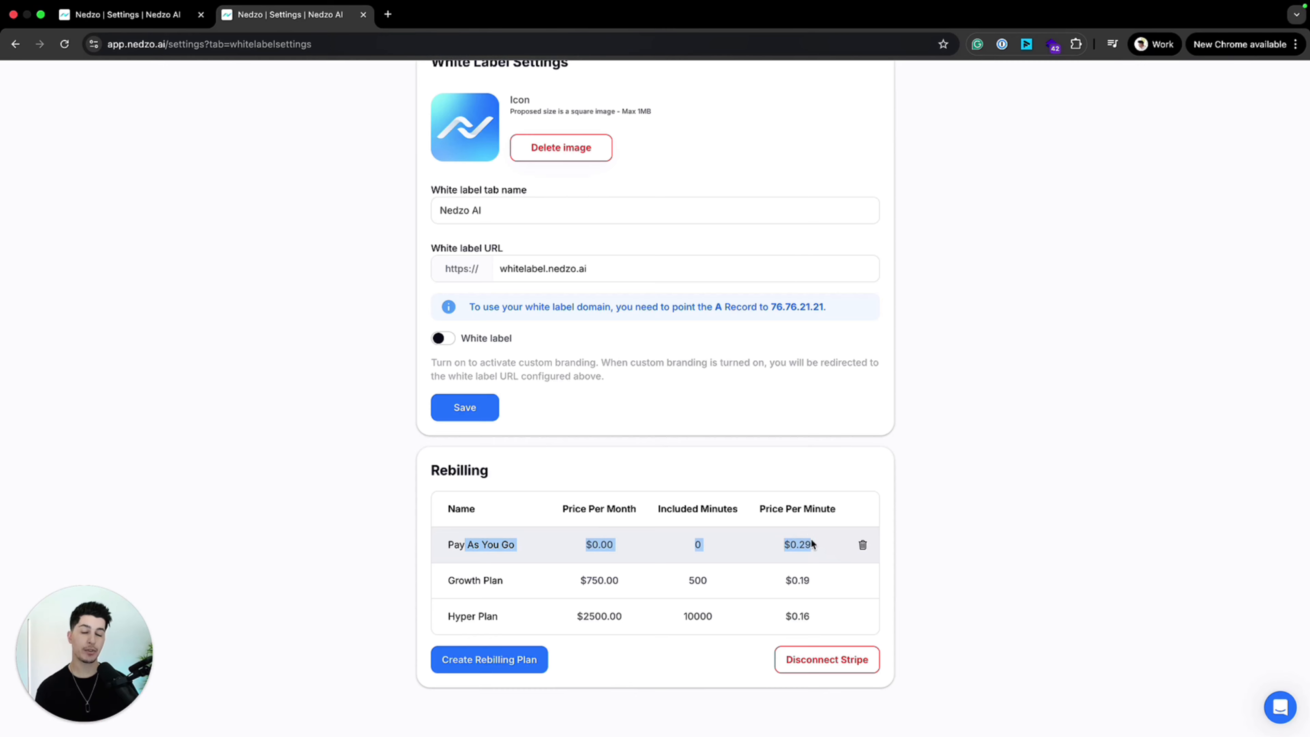
click(238, 442)
Step: Open the Acme Agency workspace and examine the rebilling plans offered in its pricing
scroll(825, 472, up, 3)
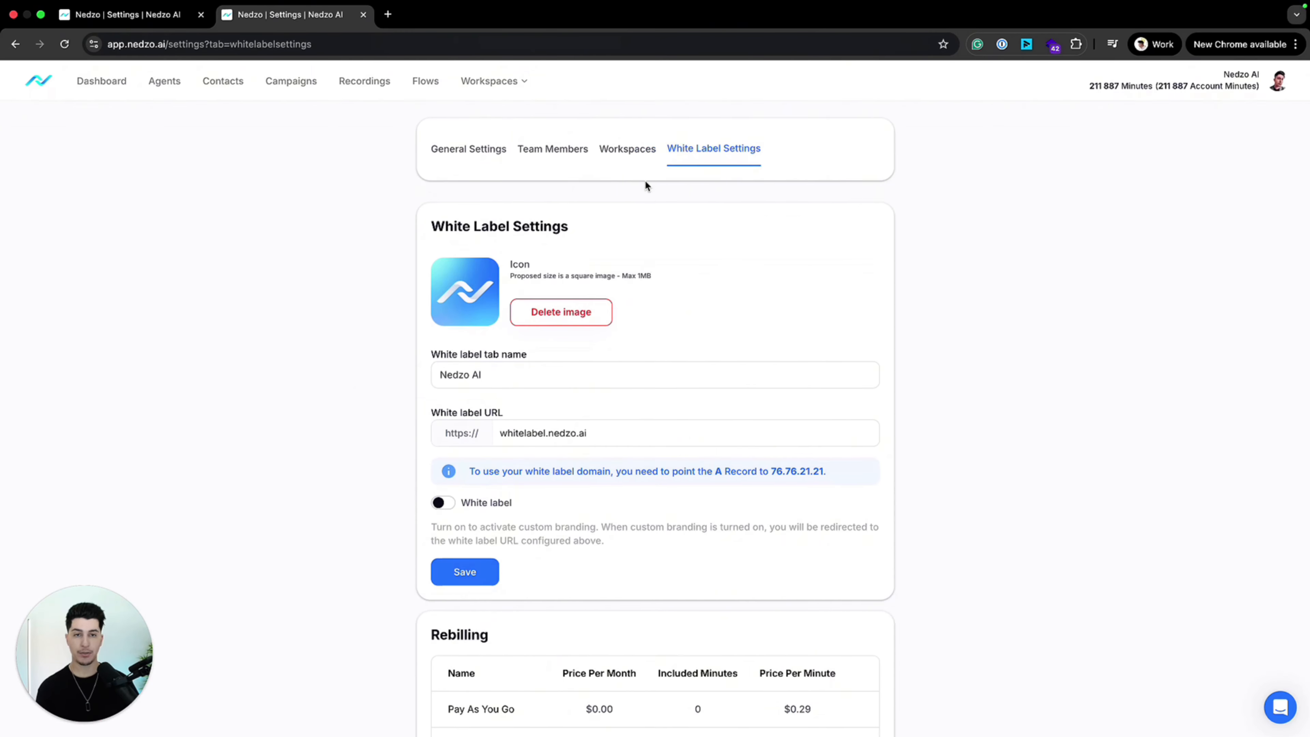
click(649, 149)
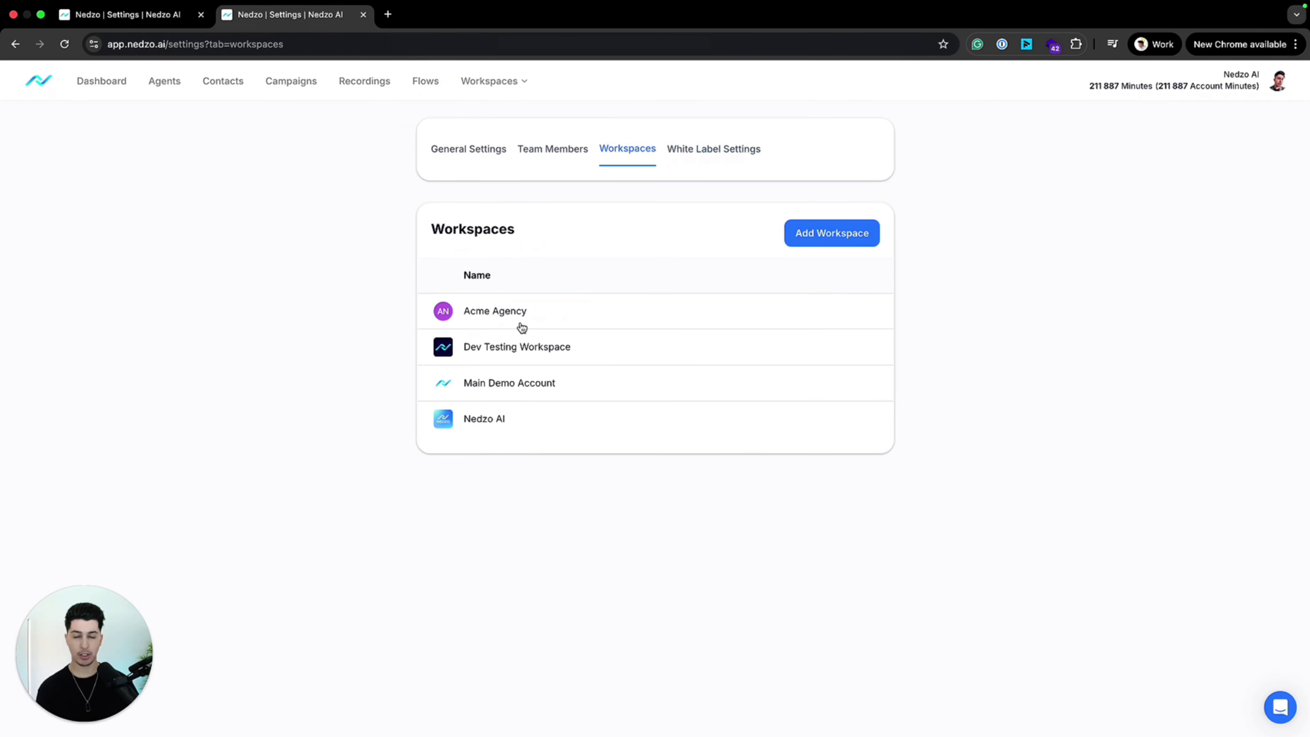
click(555, 315)
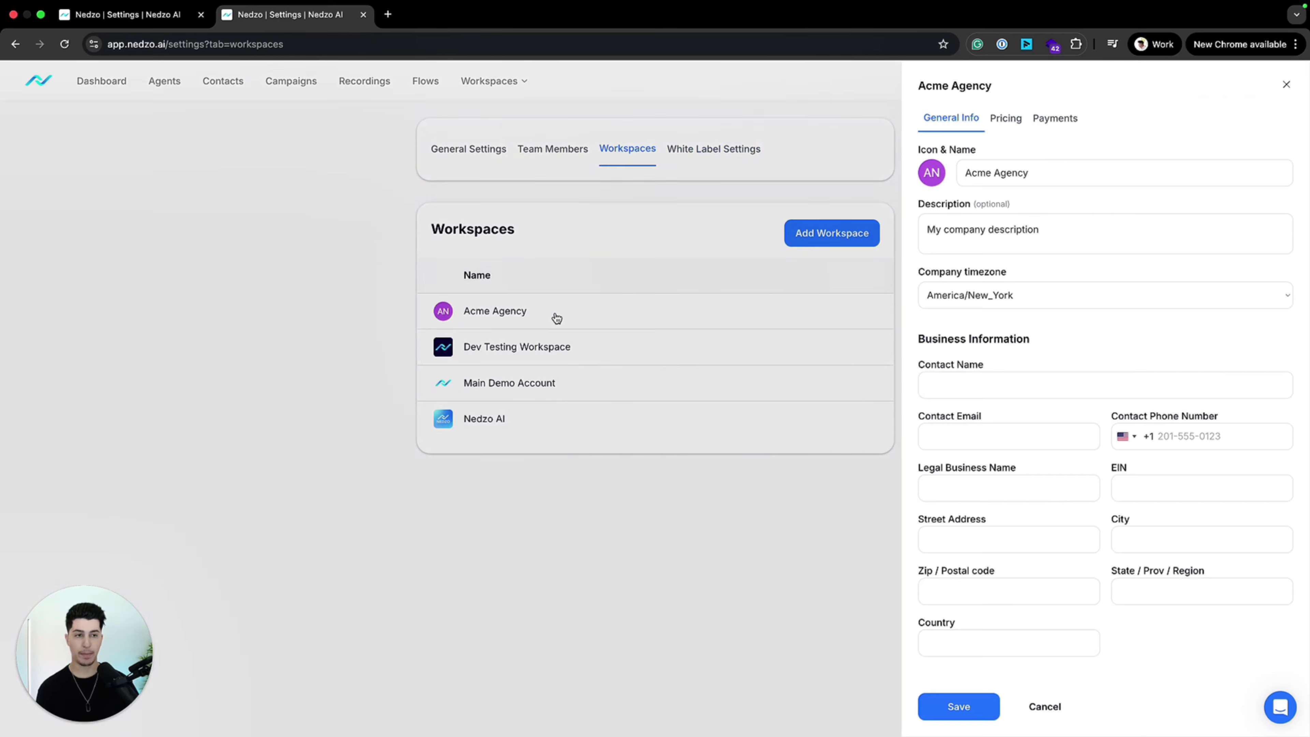
click(1006, 118)
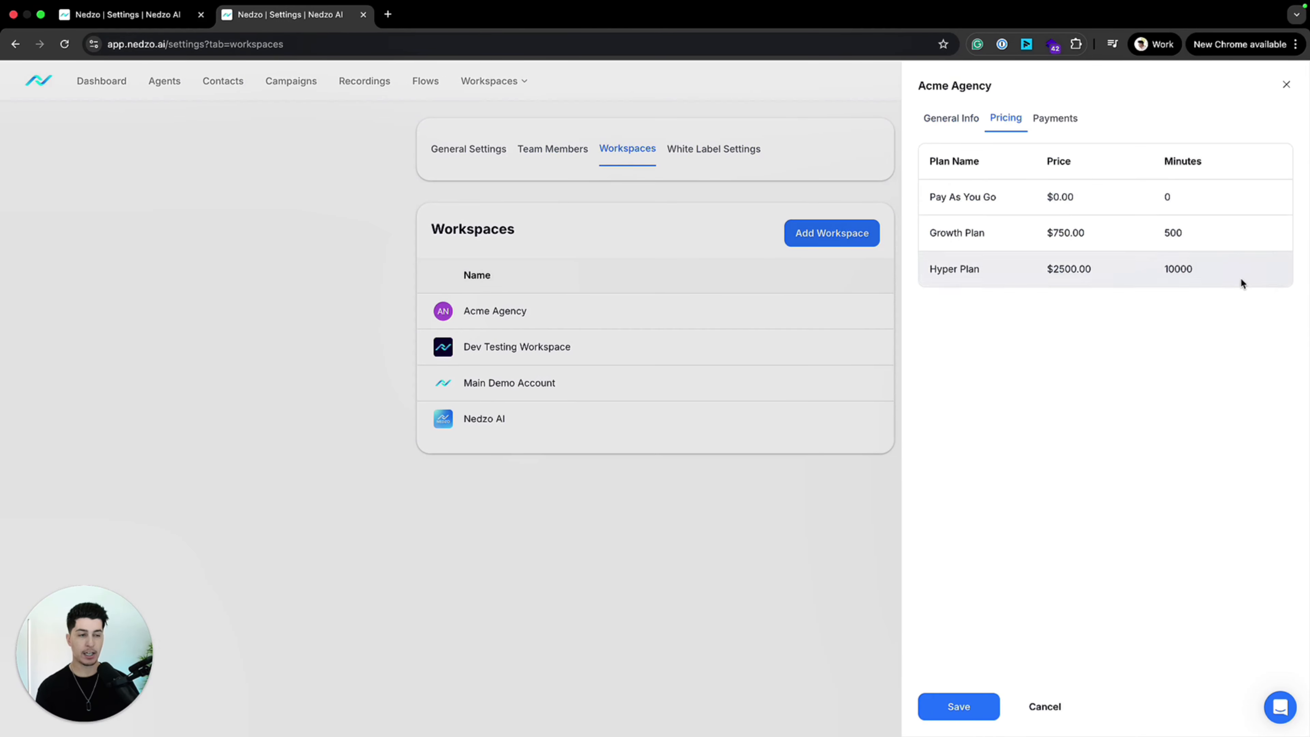
drag(1241, 278, 908, 170)
click(1101, 279)
Step: Open Acme Agency's payments in Stripe, return to its pricing to check the Pay As You Go plan, and close the workspace details
click(1047, 118)
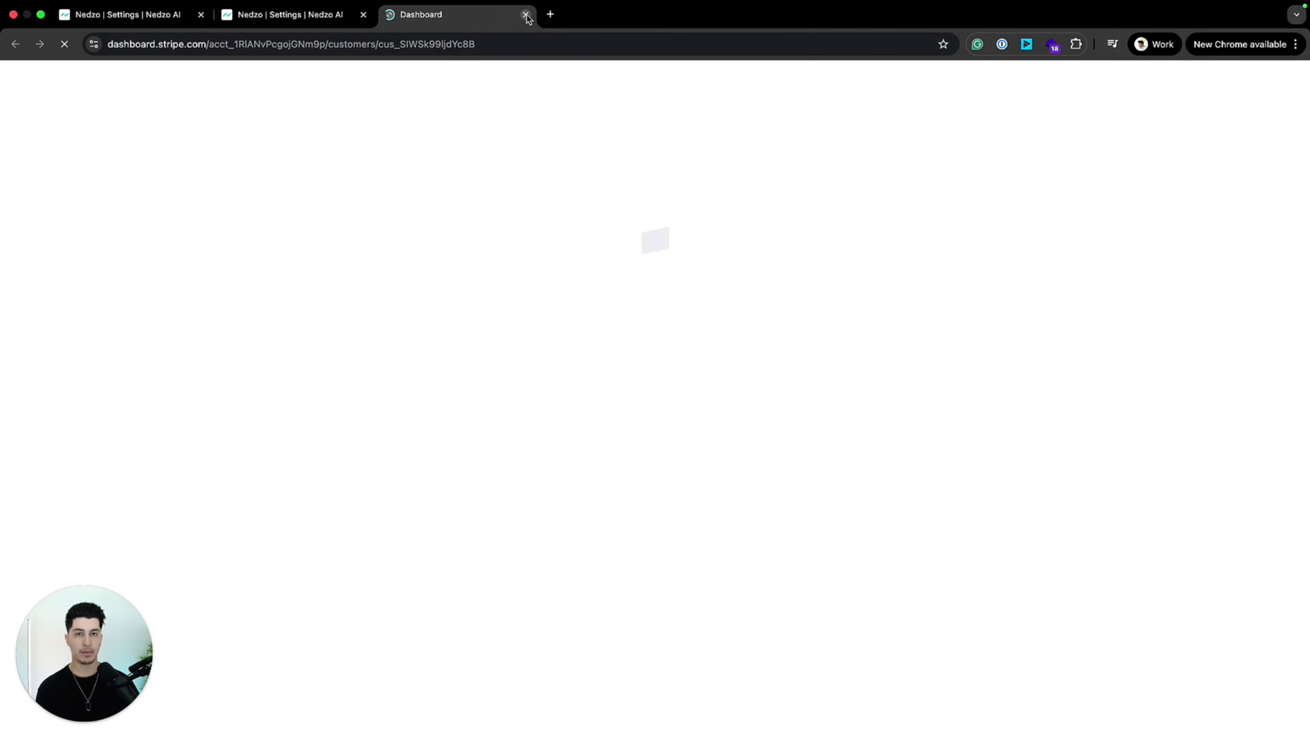
click(526, 15)
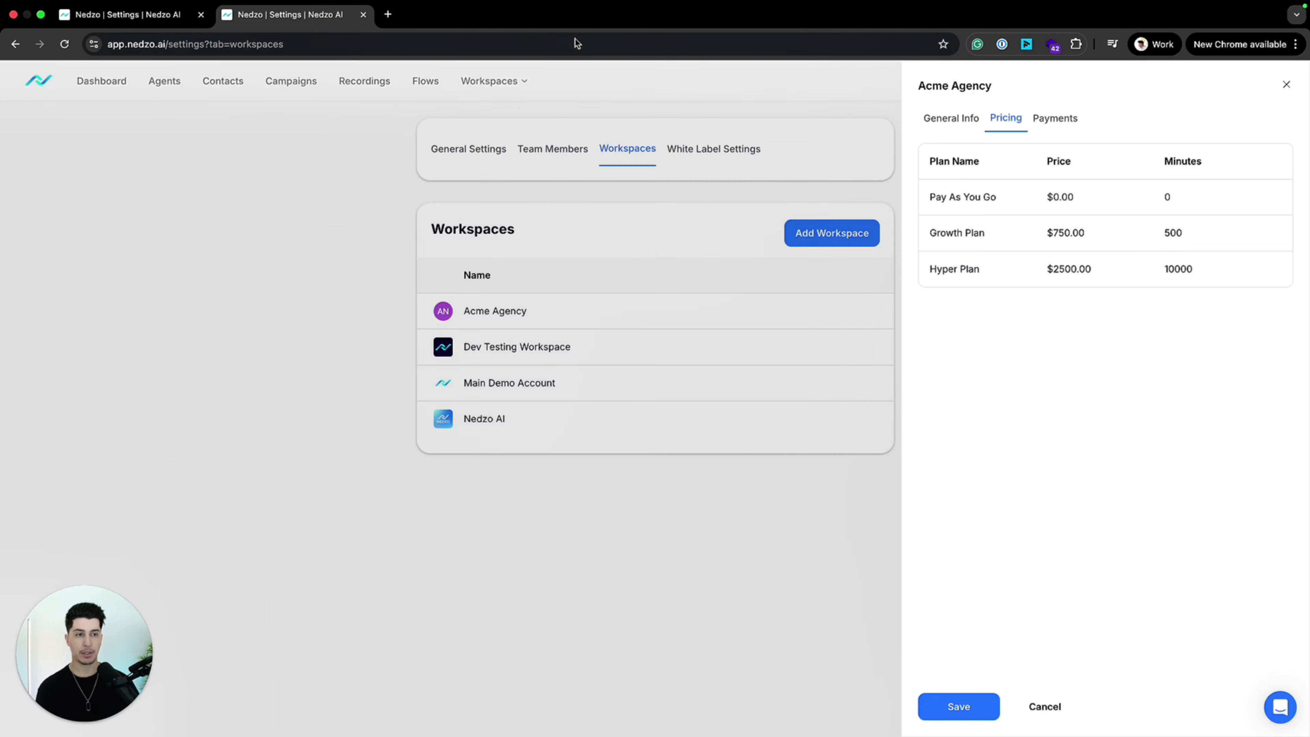
drag(947, 197, 1184, 207)
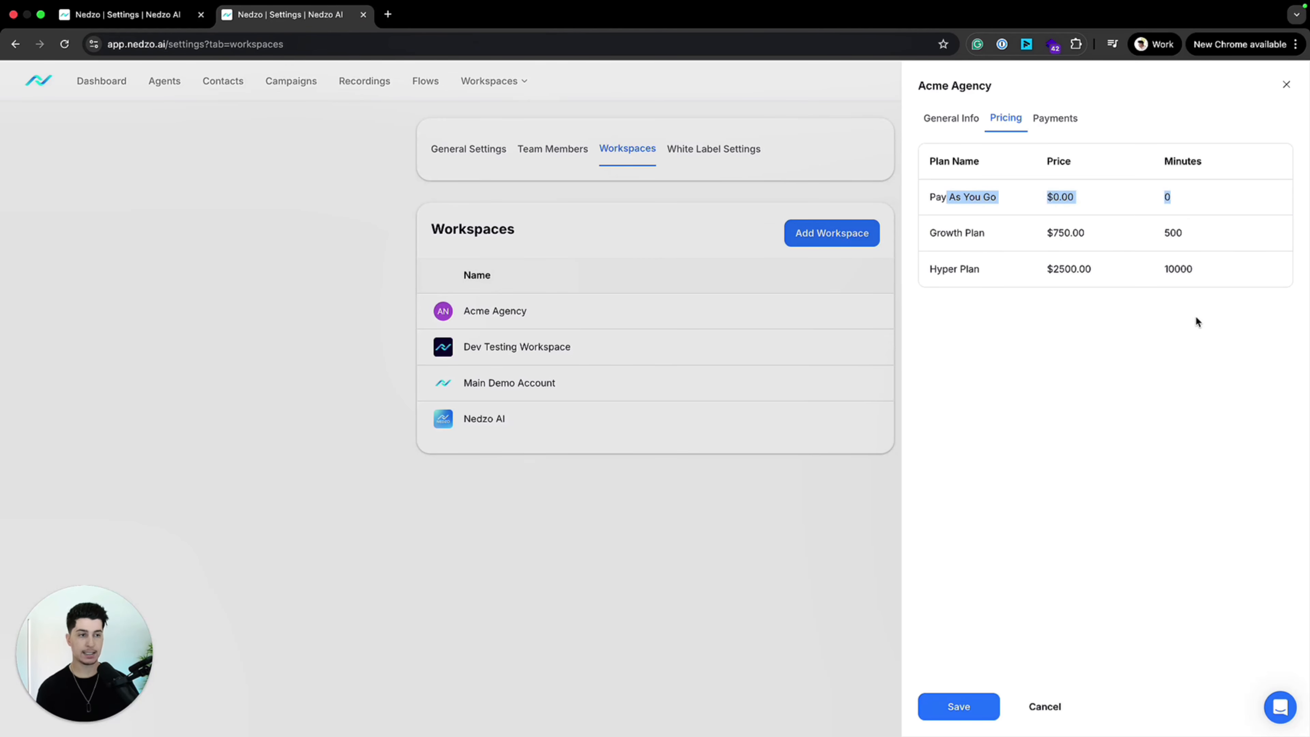
click(1156, 307)
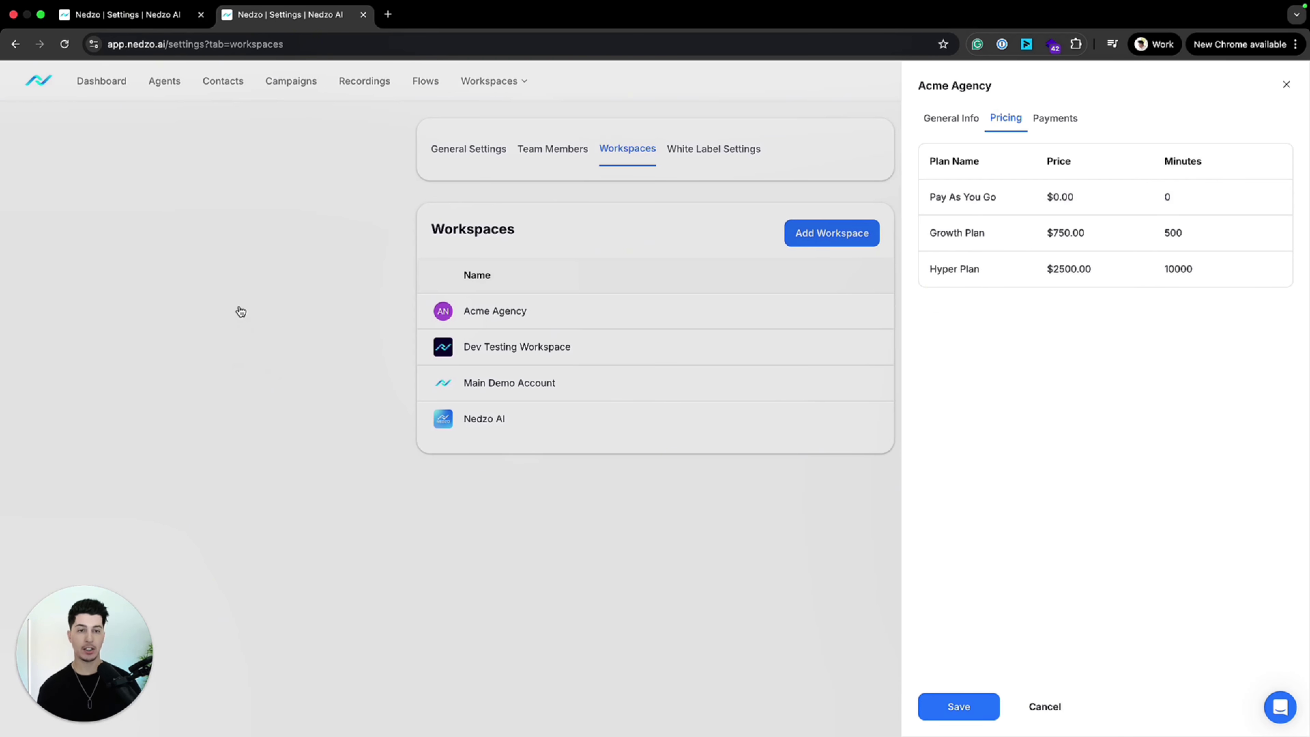
click(258, 294)
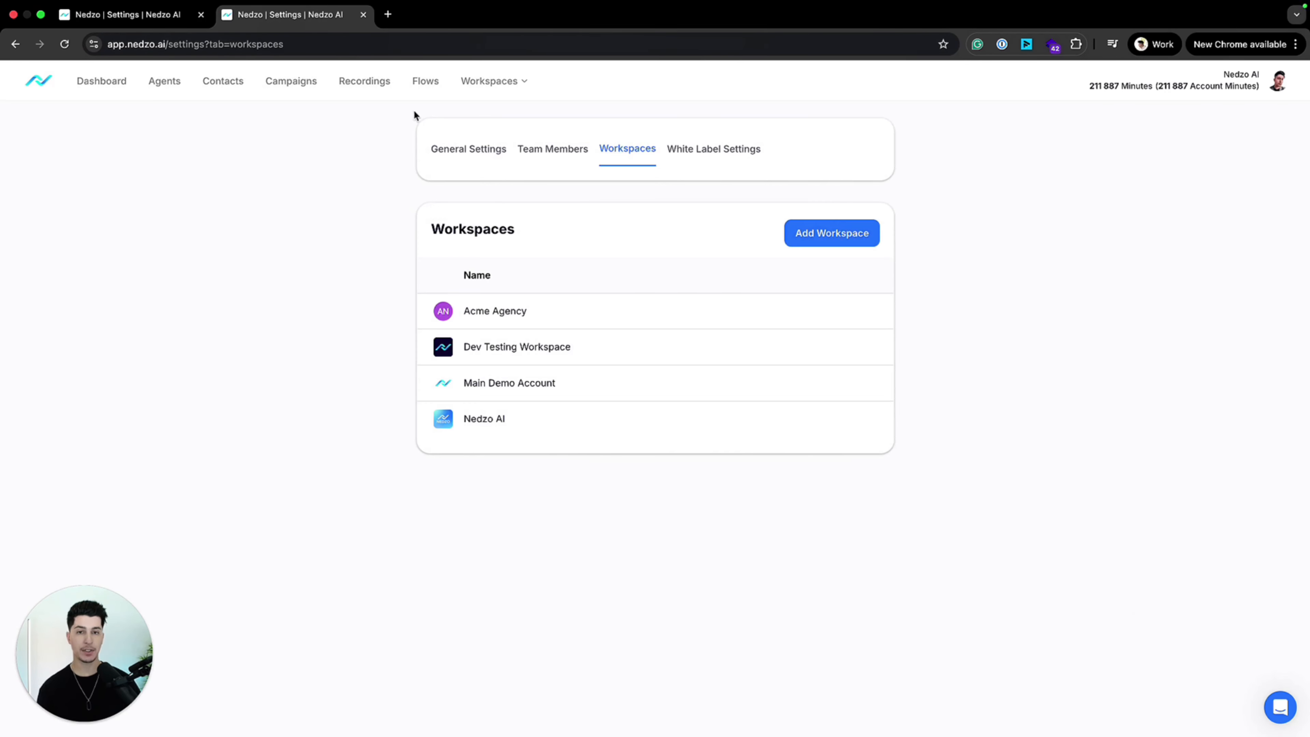
Step: Open the Dev Testing Workspace and look through its general info and pricing
click(631, 351)
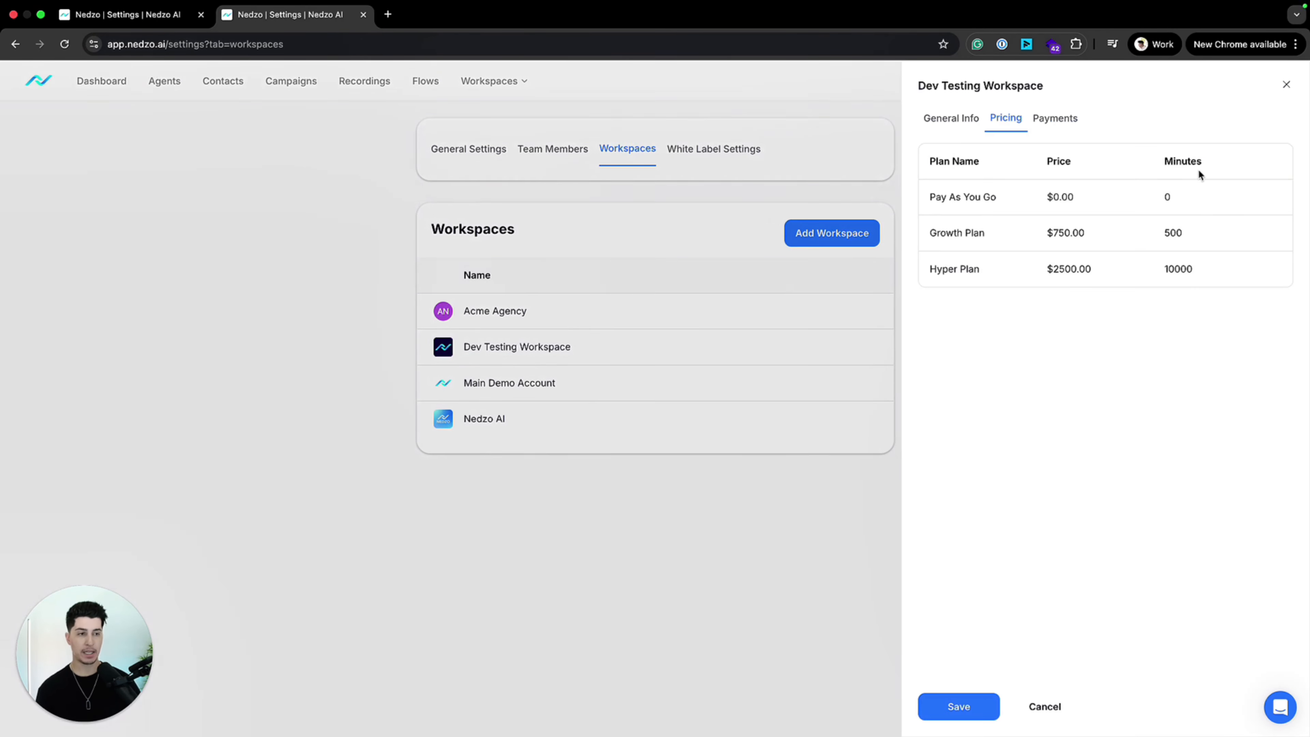
click(951, 118)
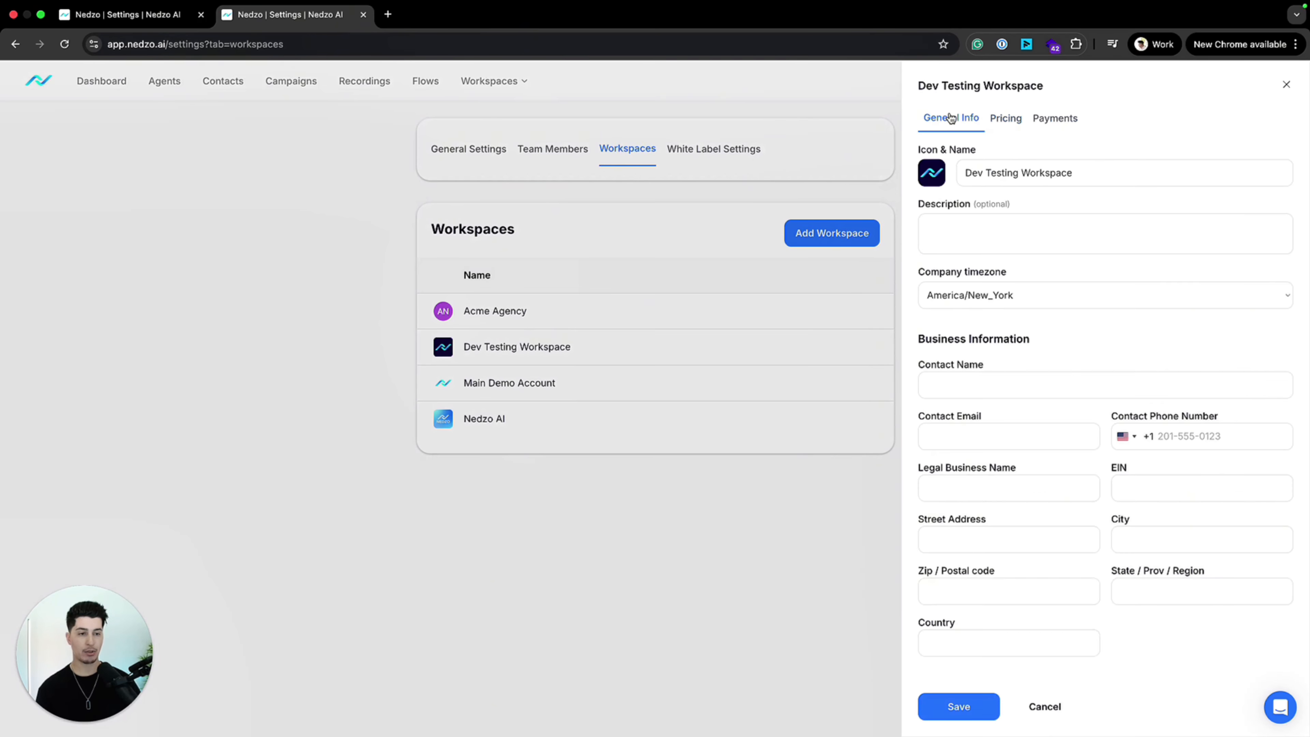
click(1005, 121)
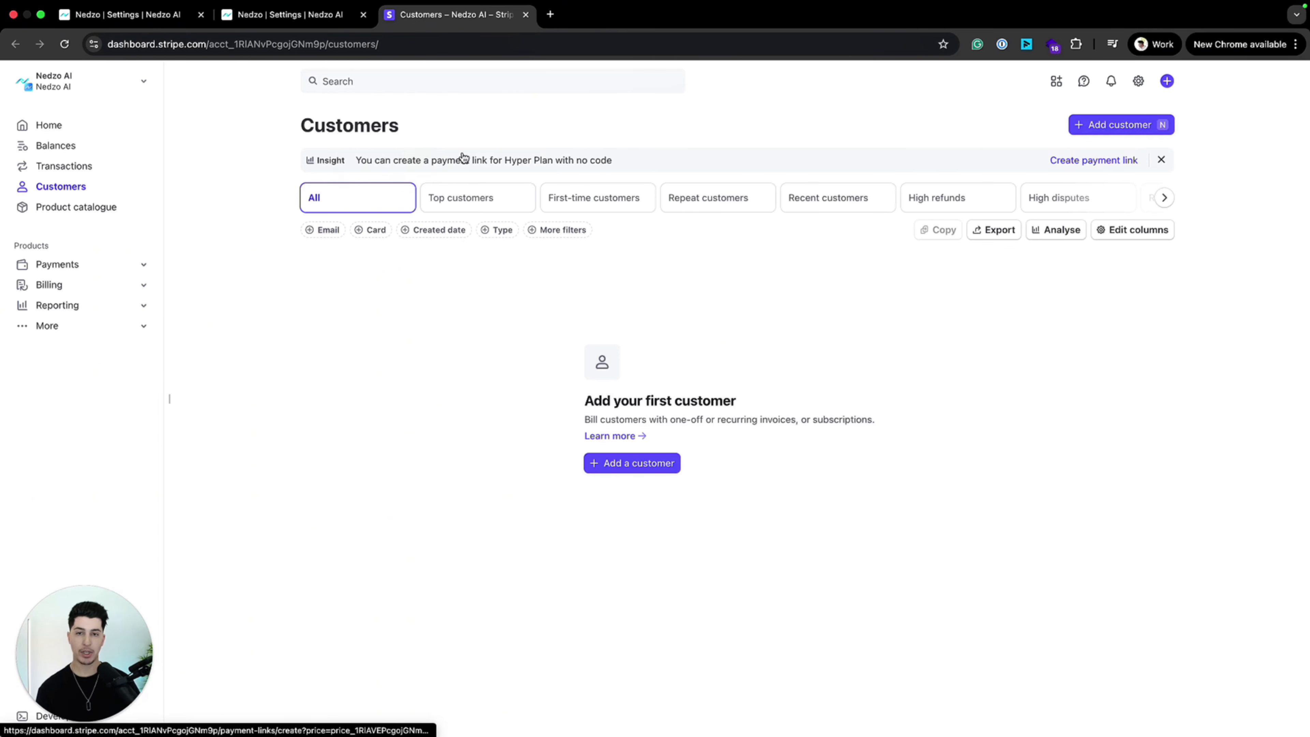
Step: Browse the Stripe customer list by top, first-time and recent customers, and return to all customers
click(499, 202)
click(619, 201)
click(877, 202)
click(315, 201)
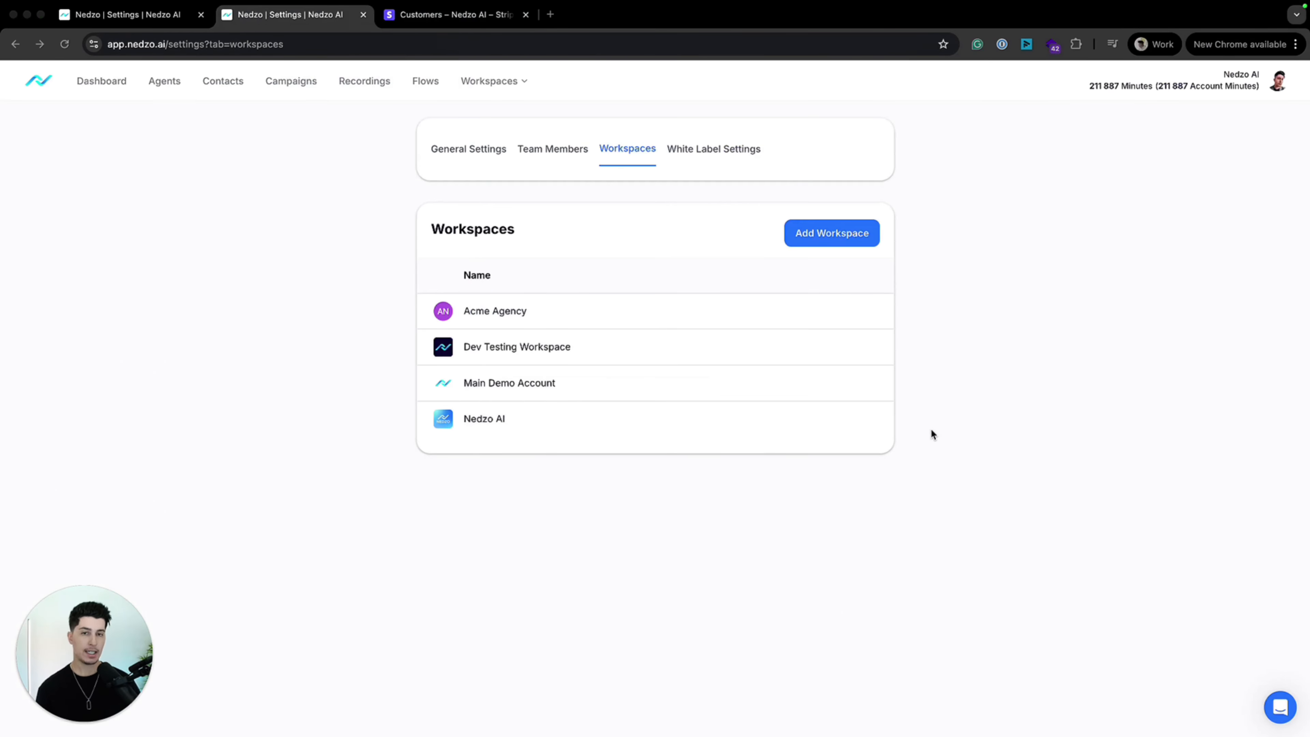
click(1047, 416)
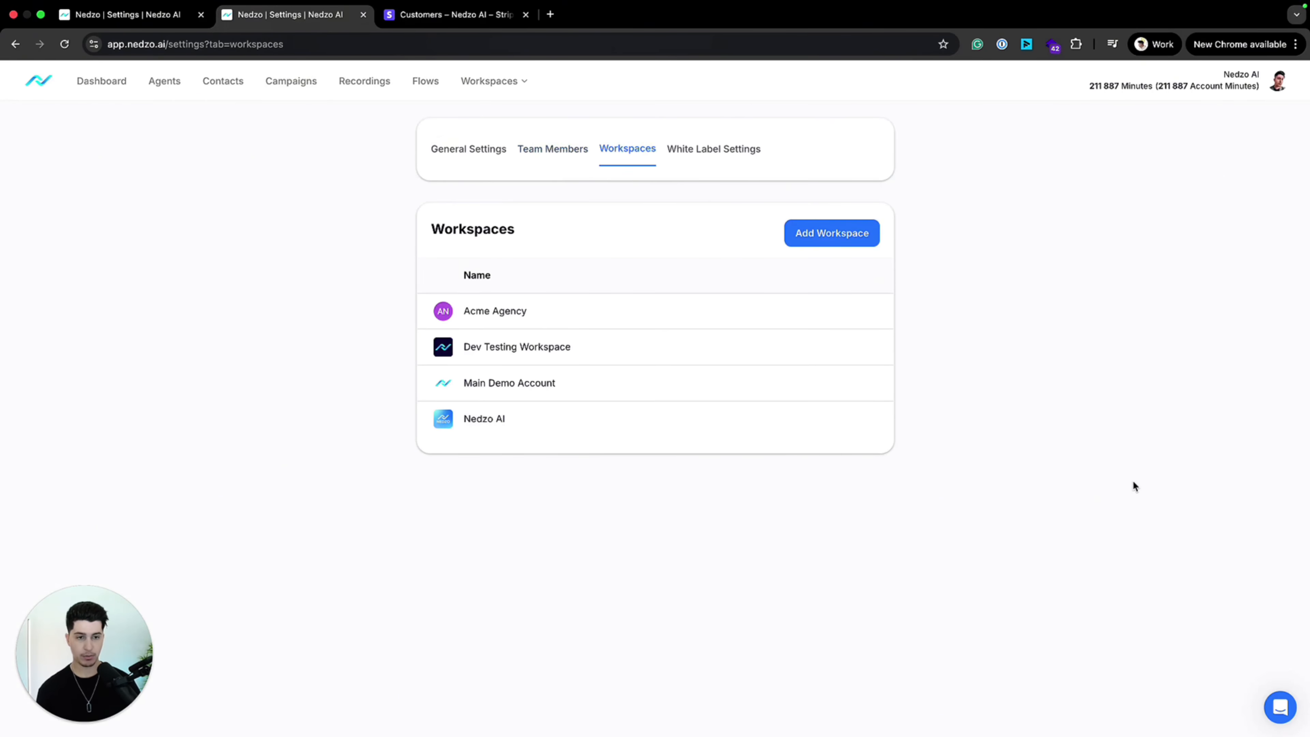
drag(249, 223, 396, 229)
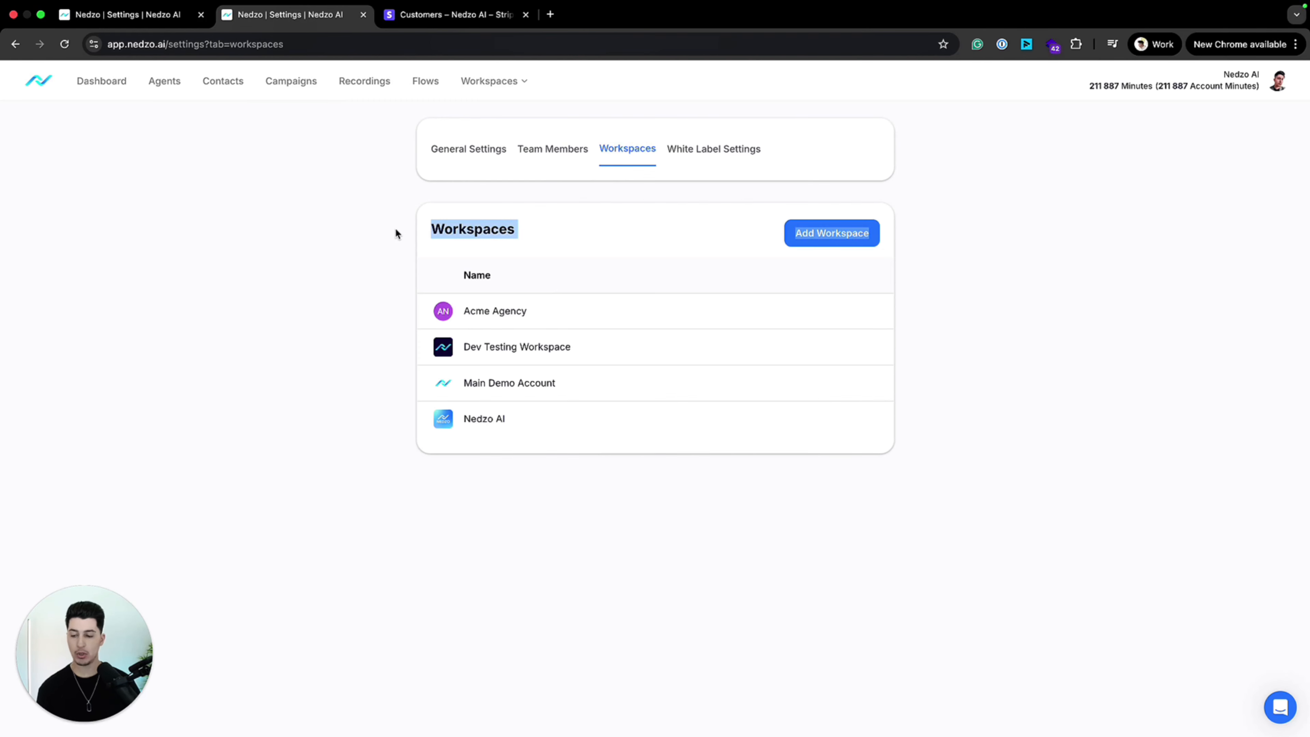
click(824, 660)
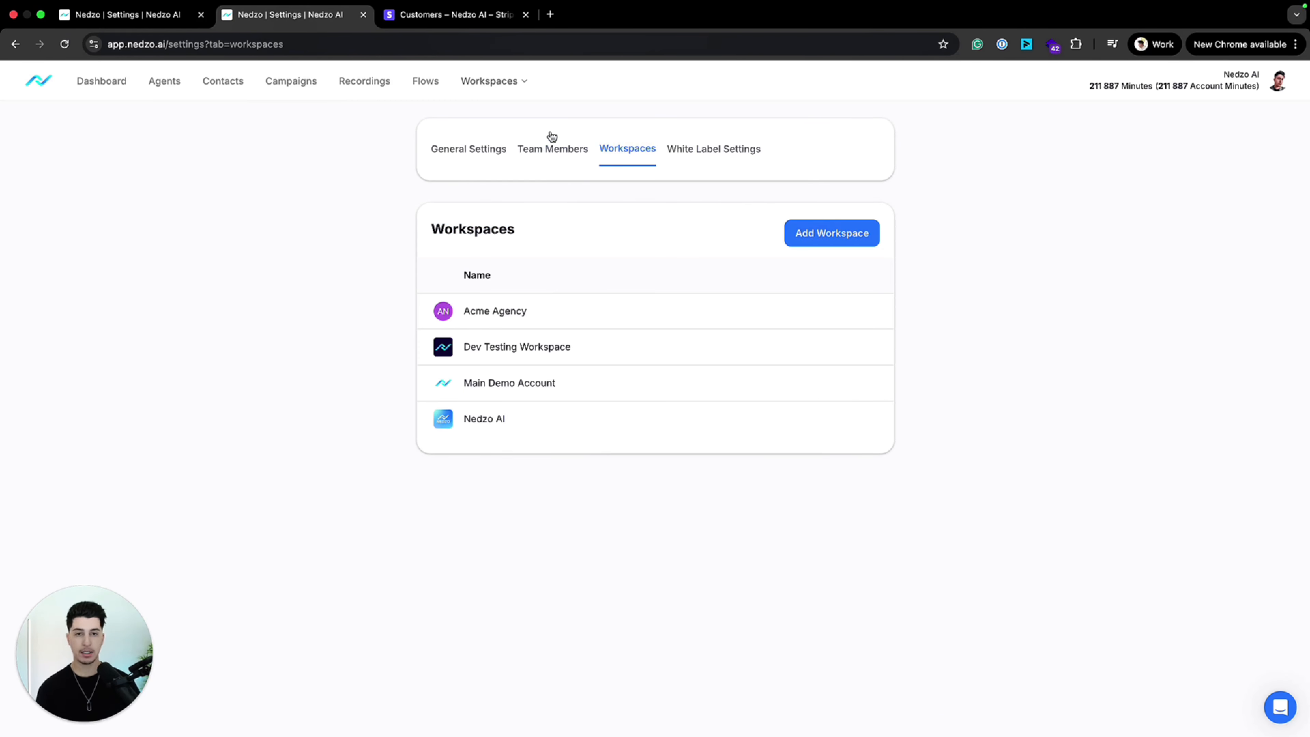
Step: Start adding a new team member and fill in the member's first name, last name and email
click(553, 149)
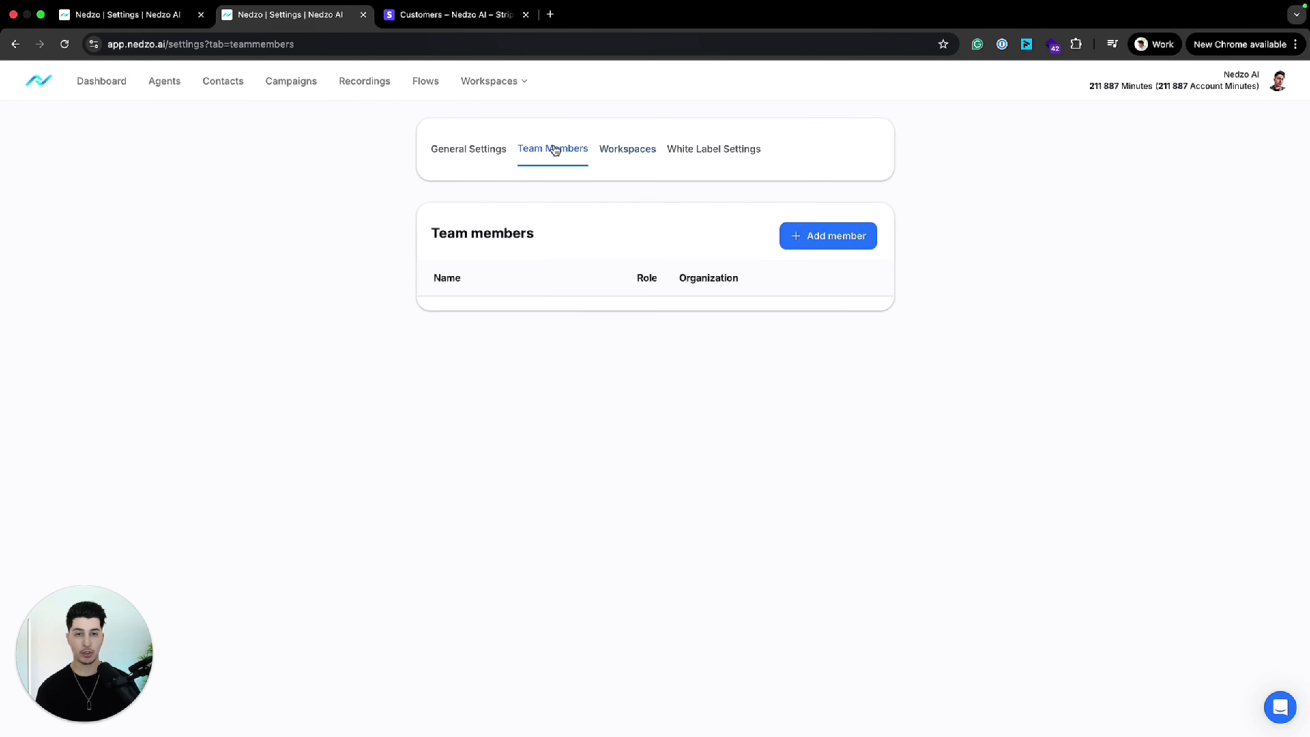
click(831, 243)
click(541, 206)
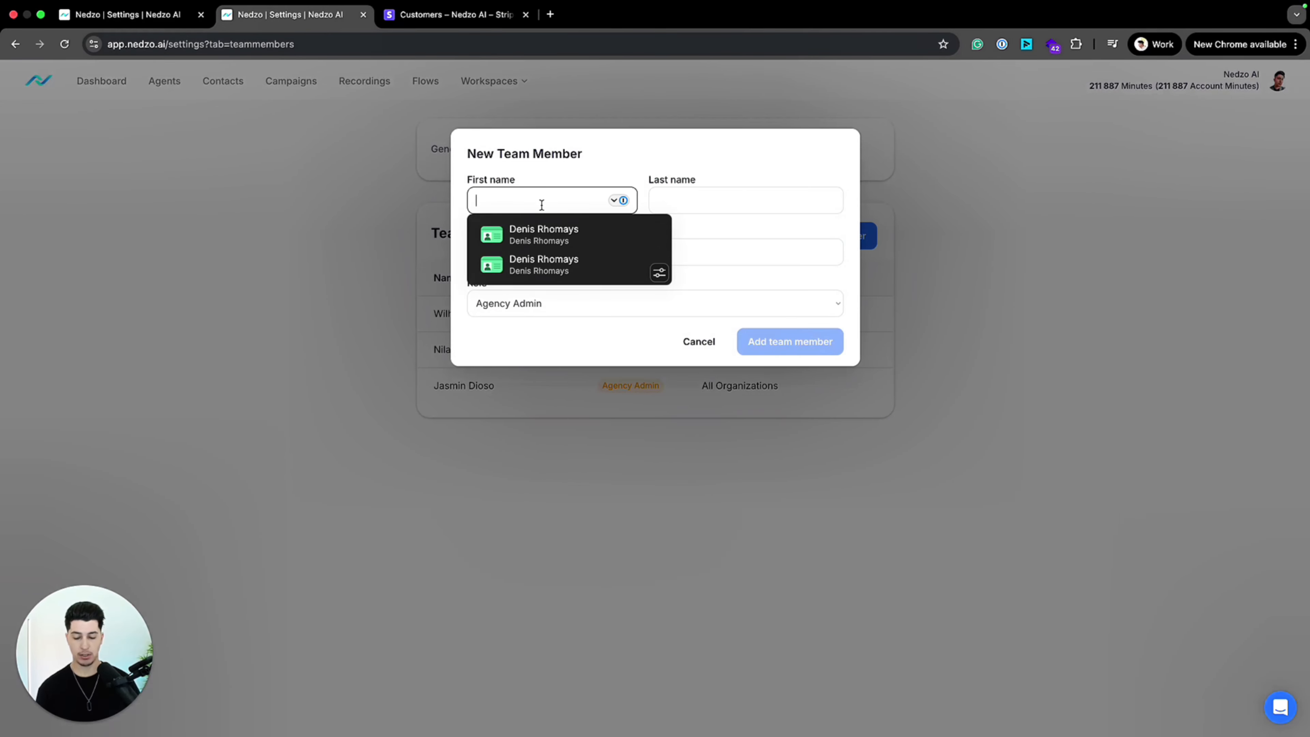
key(Tab)
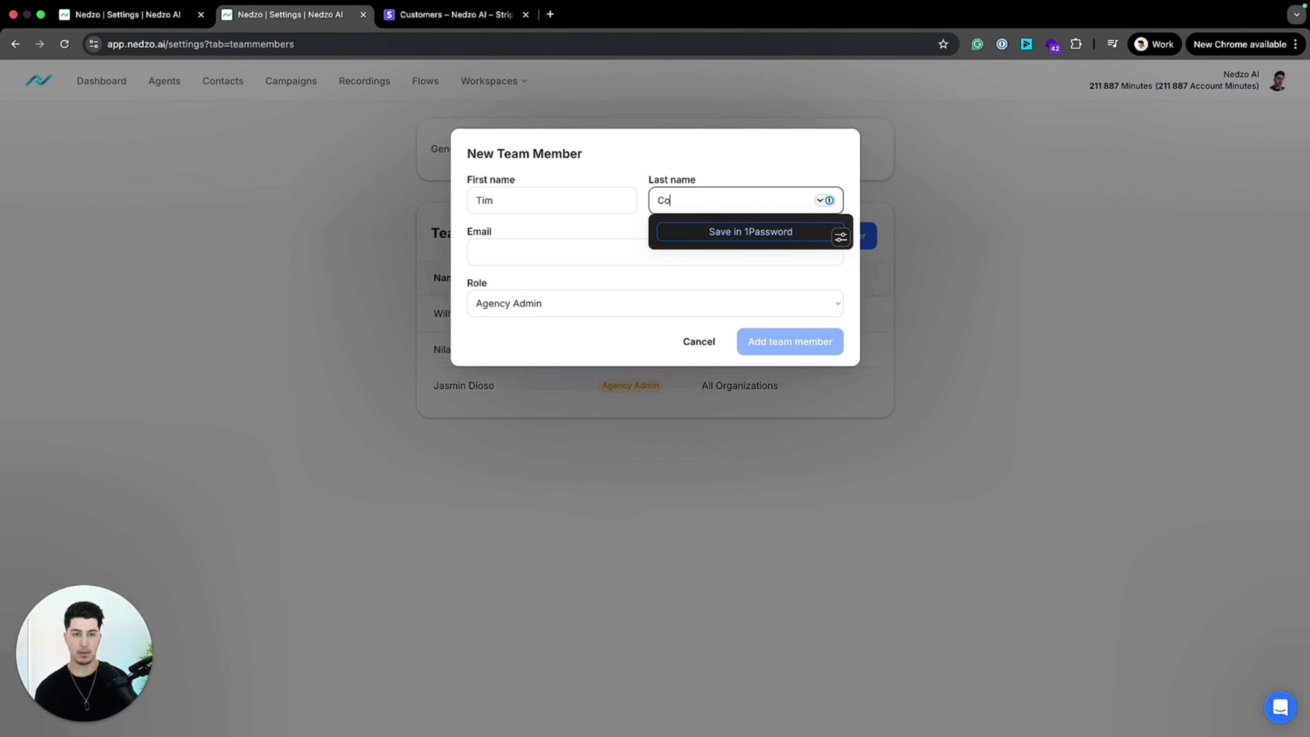
key(Tab)
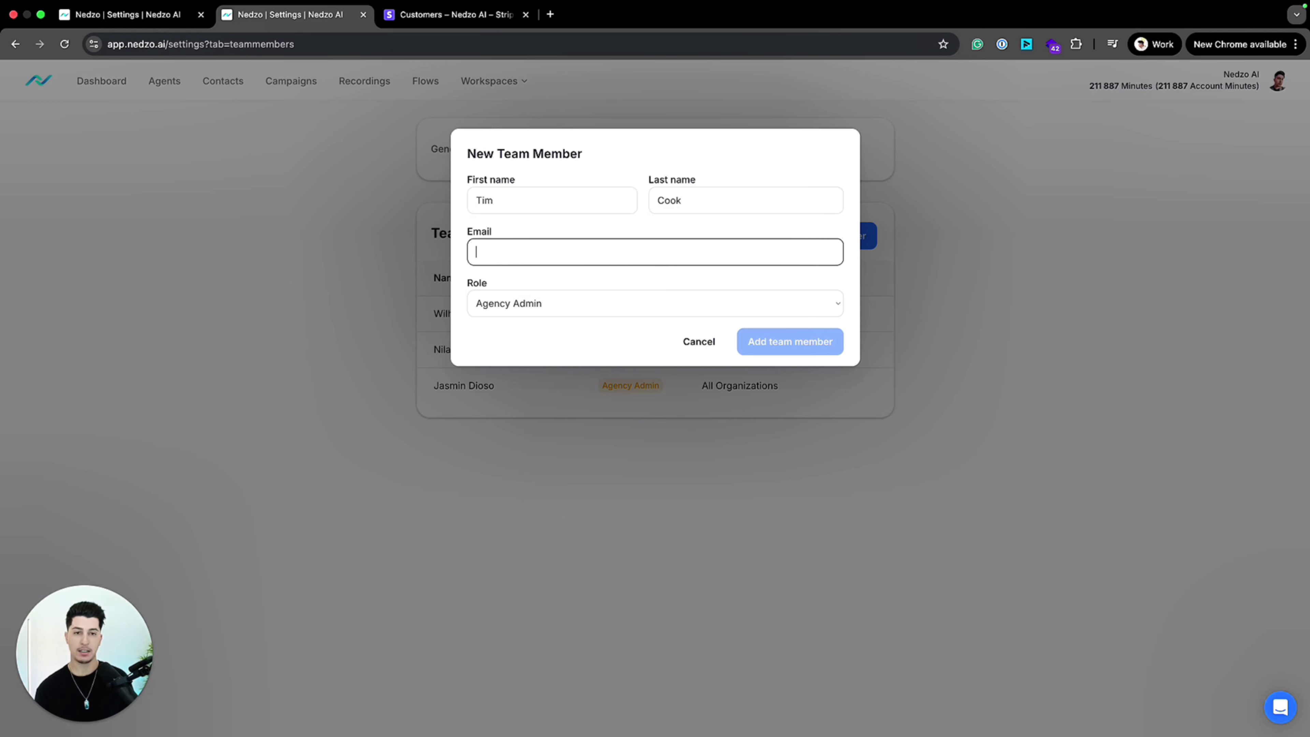
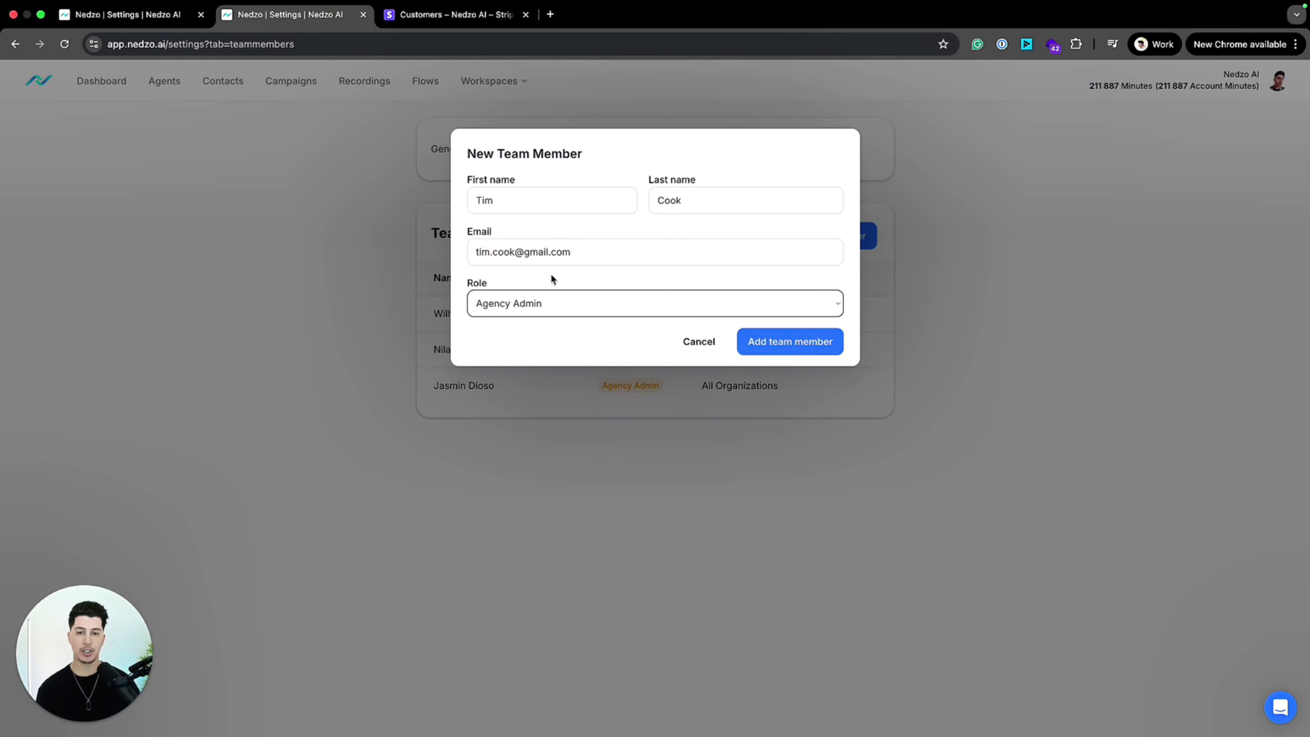
Step: Give the new team member the Workspace Editor role in the Acme Agency workspace, and cancel adding the member
click(551, 303)
key(Escape)
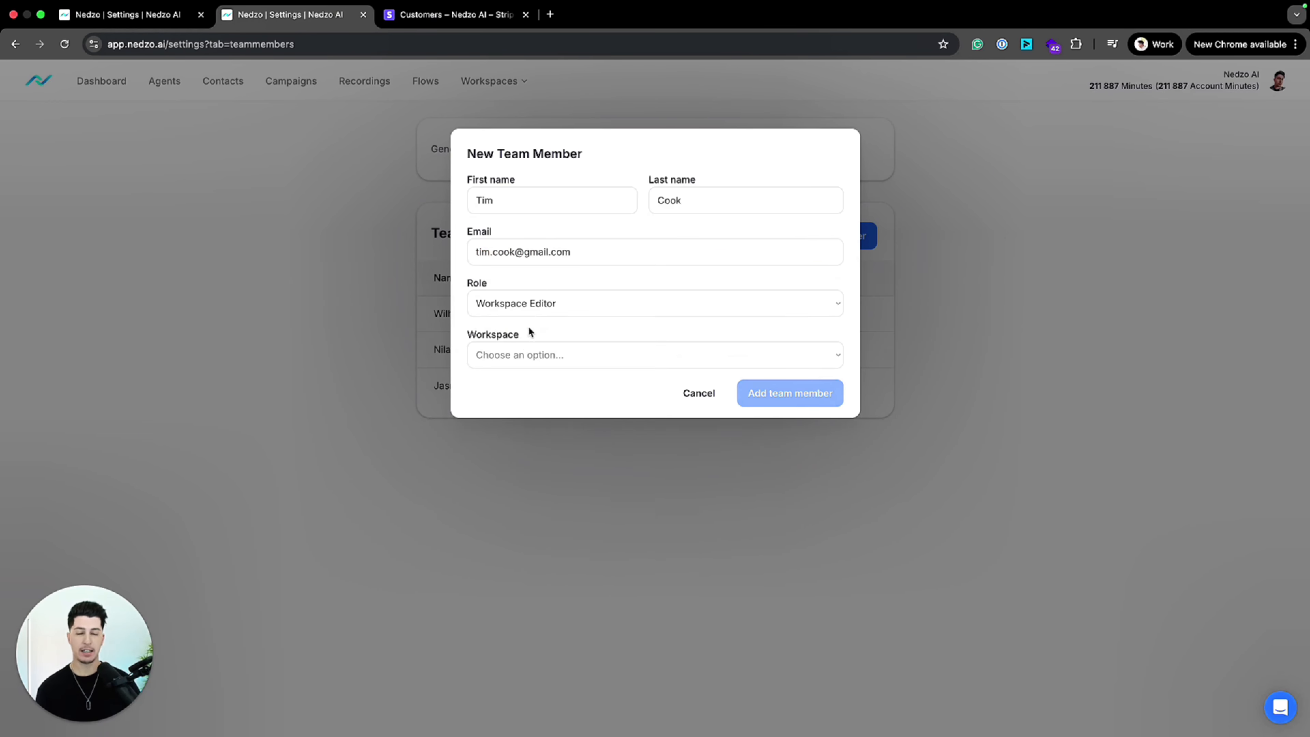
click(554, 355)
click(555, 360)
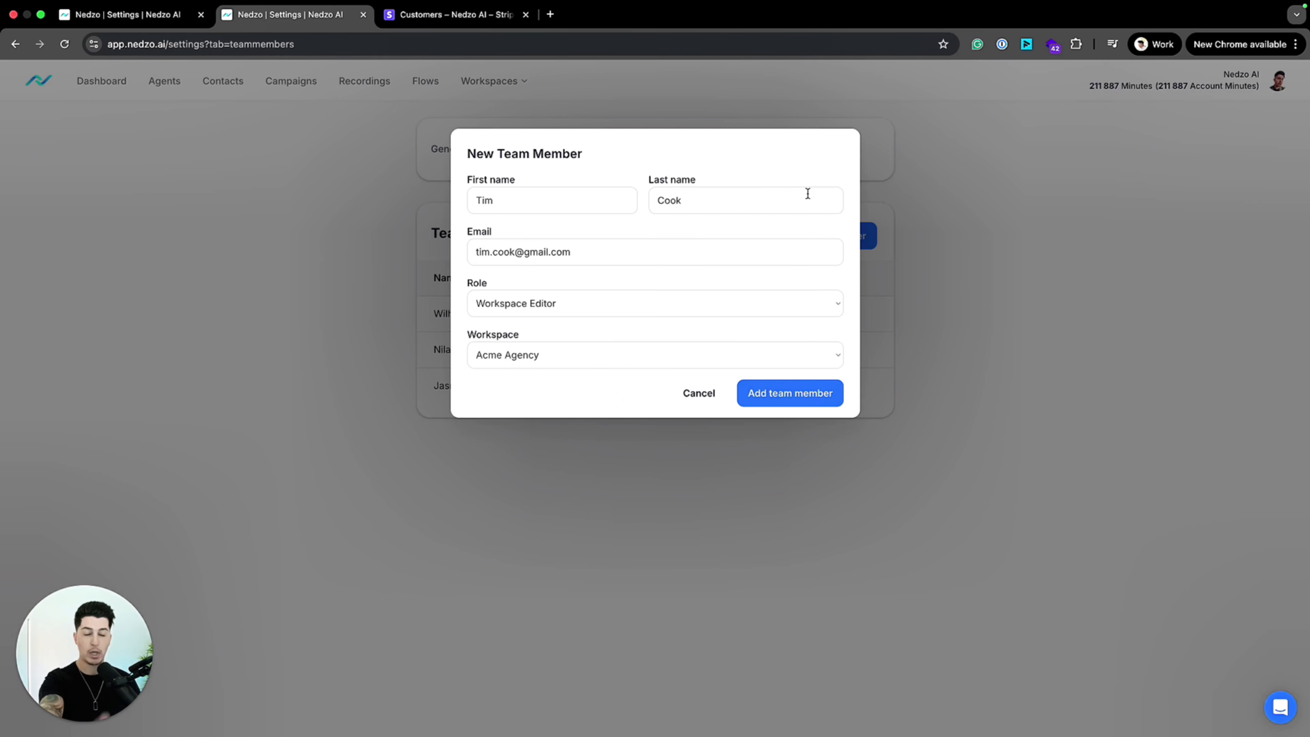
click(708, 393)
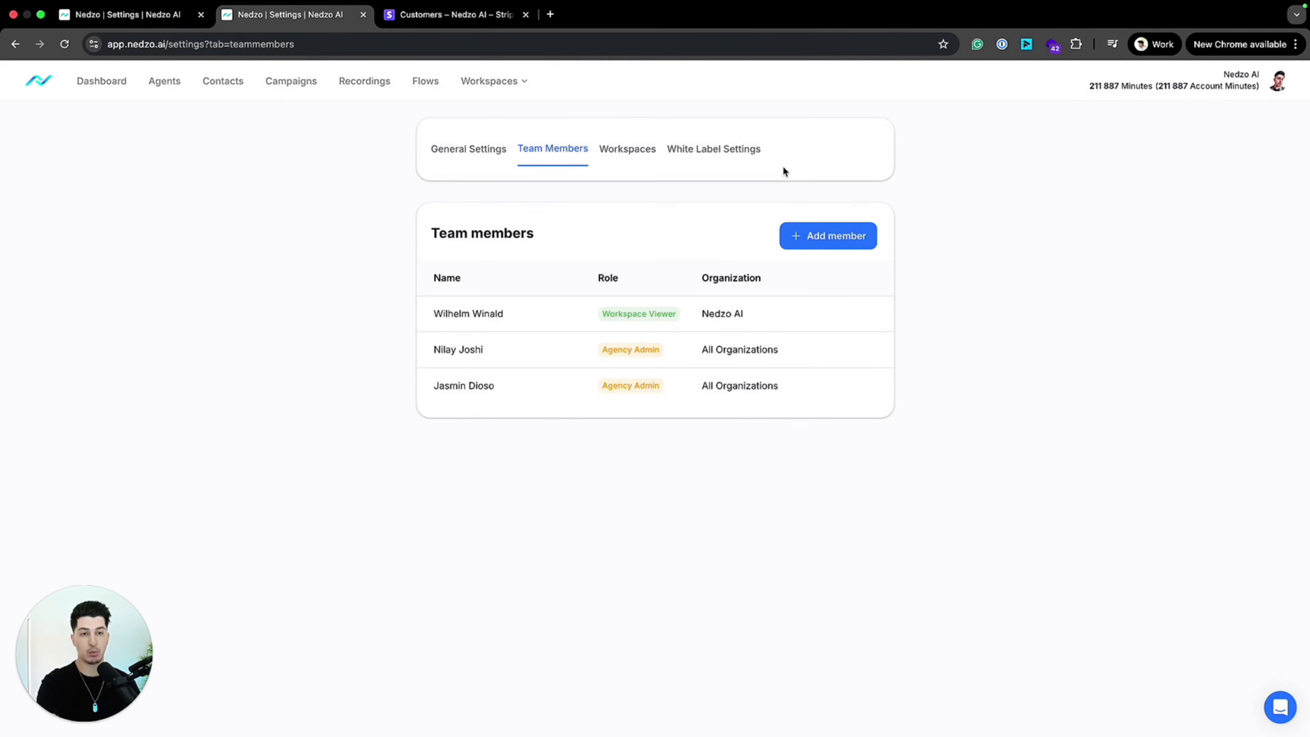
Step: Check the white label settings and the list of workspaces
click(728, 149)
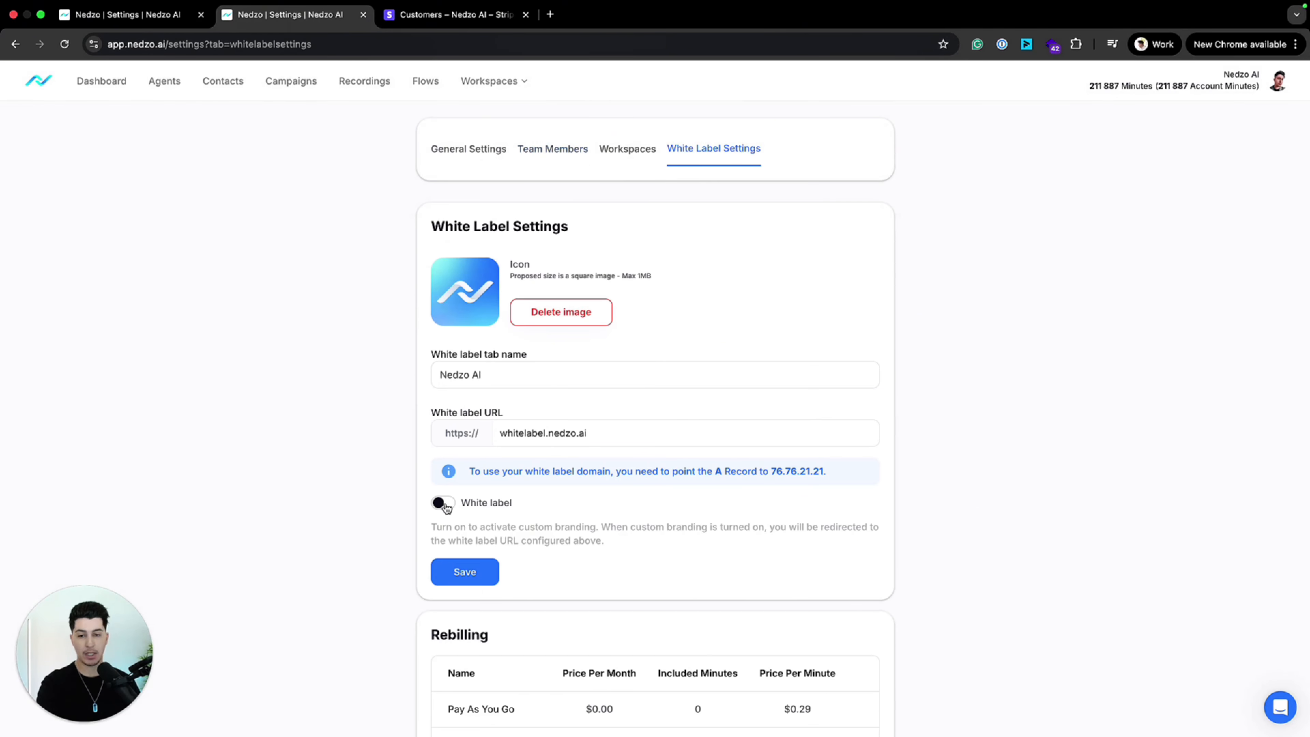
click(603, 148)
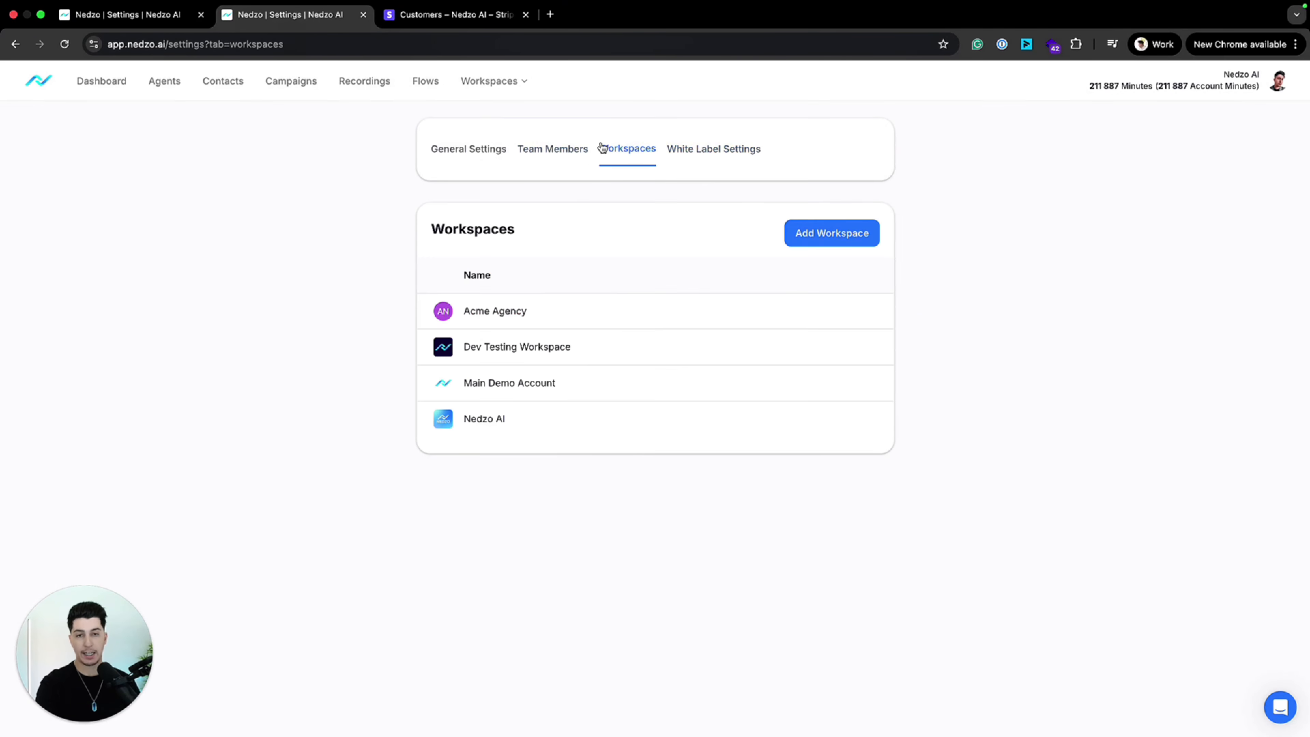
click(541, 165)
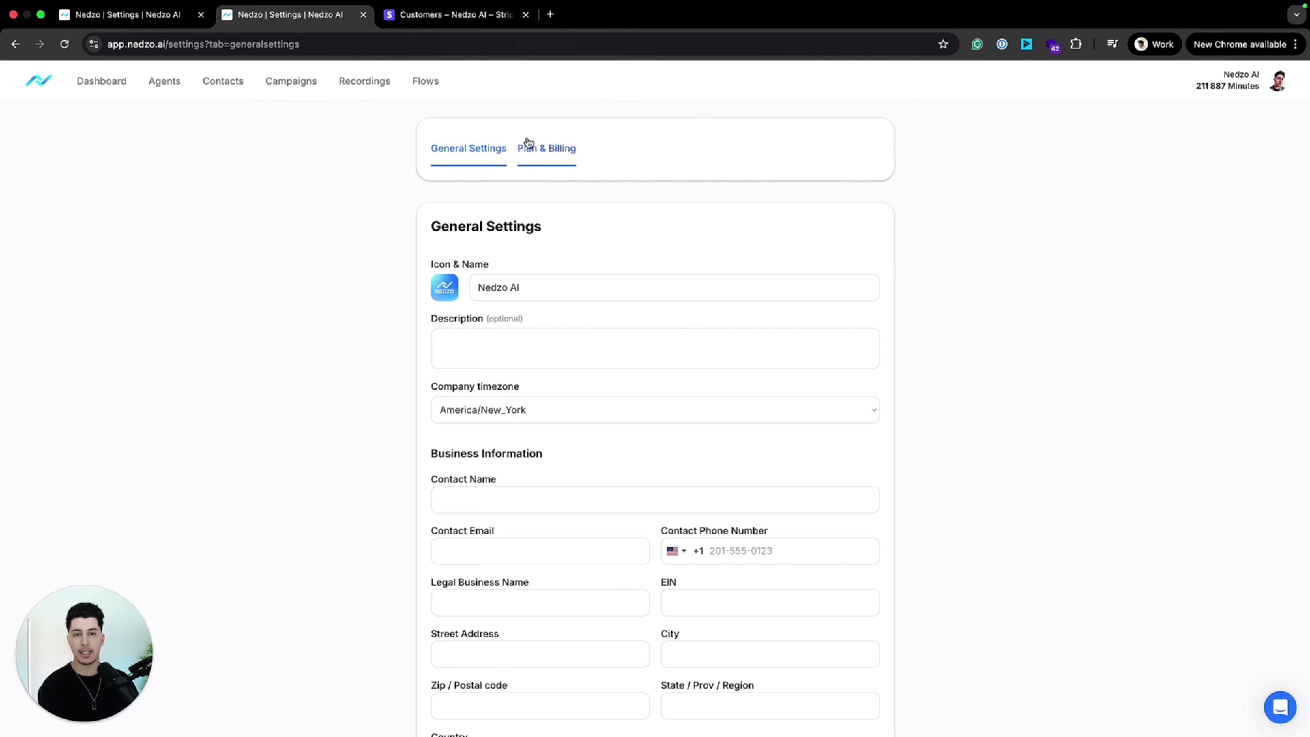
Step: Open the workspace's plan and billing page and review the Pay As You Go, Growth Plan and Hyper Plan offers
click(534, 148)
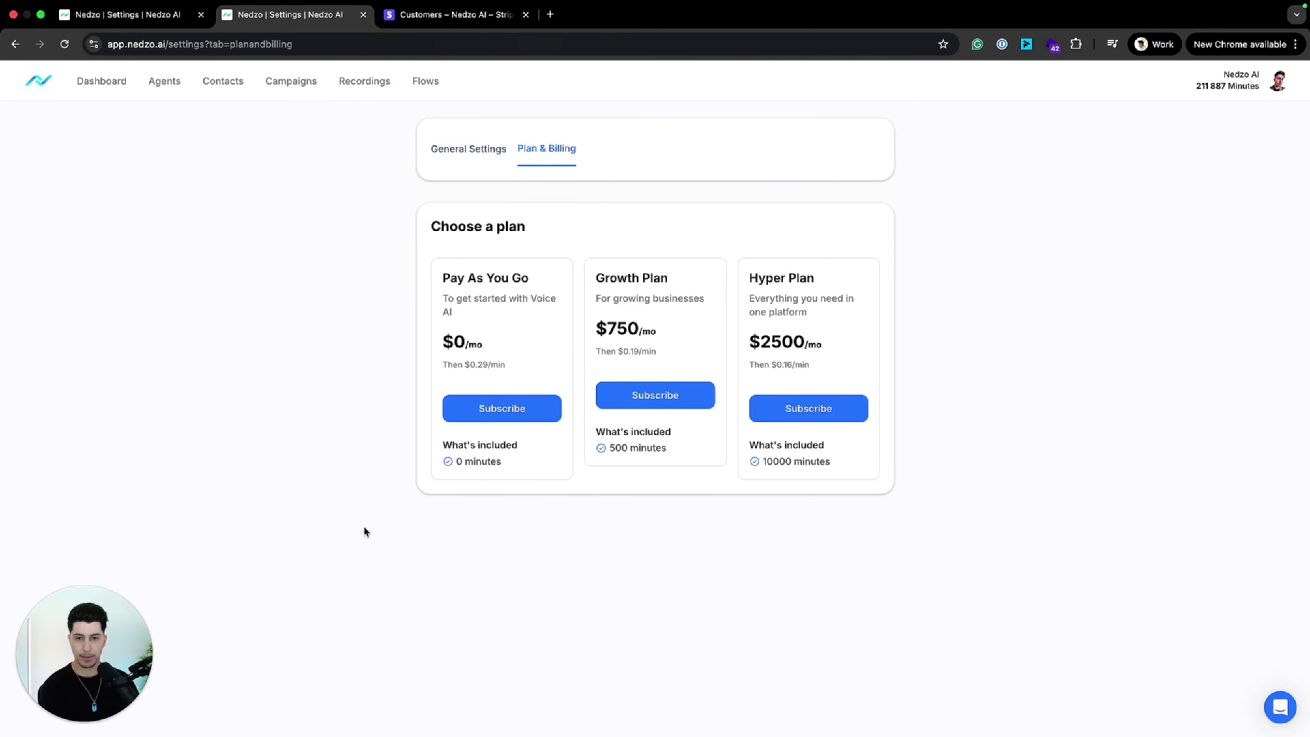
drag(433, 226, 560, 234)
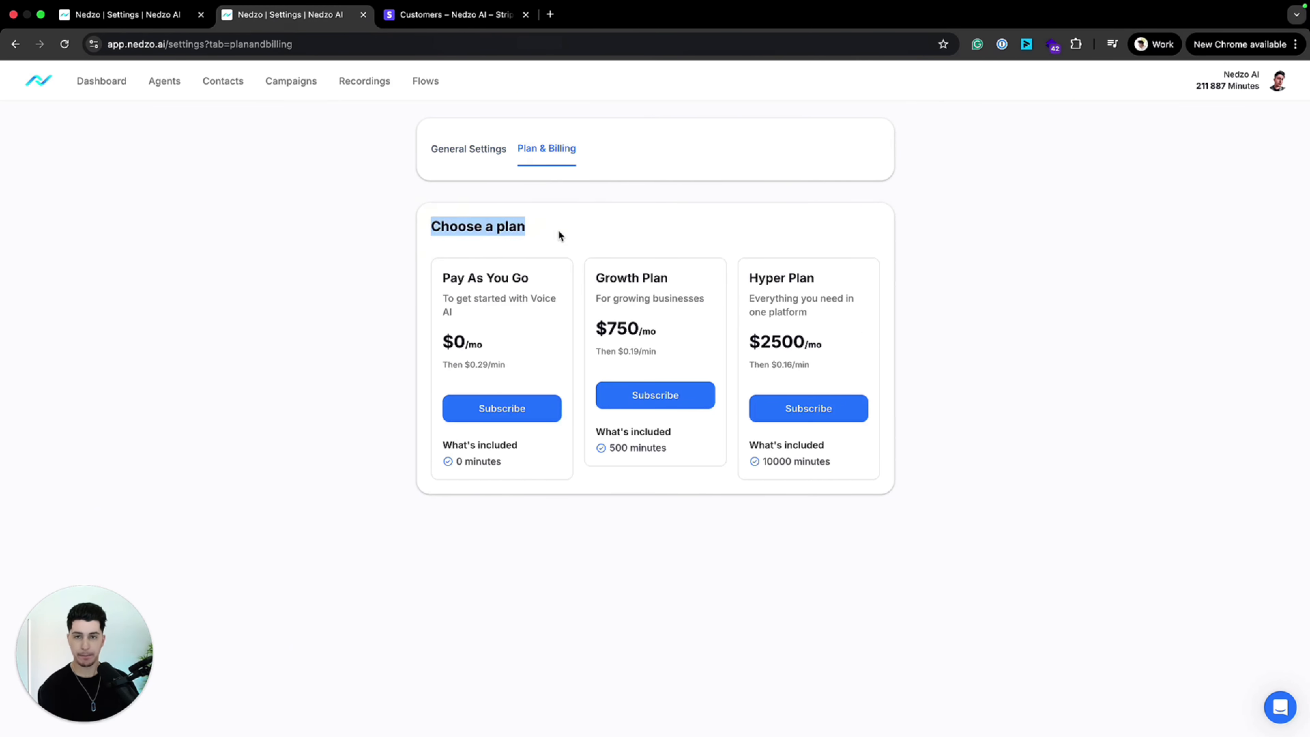
click(230, 448)
drag(450, 278, 887, 559)
click(683, 543)
drag(526, 367, 467, 278)
click(597, 429)
drag(596, 277, 662, 276)
drag(750, 273, 796, 264)
click(795, 263)
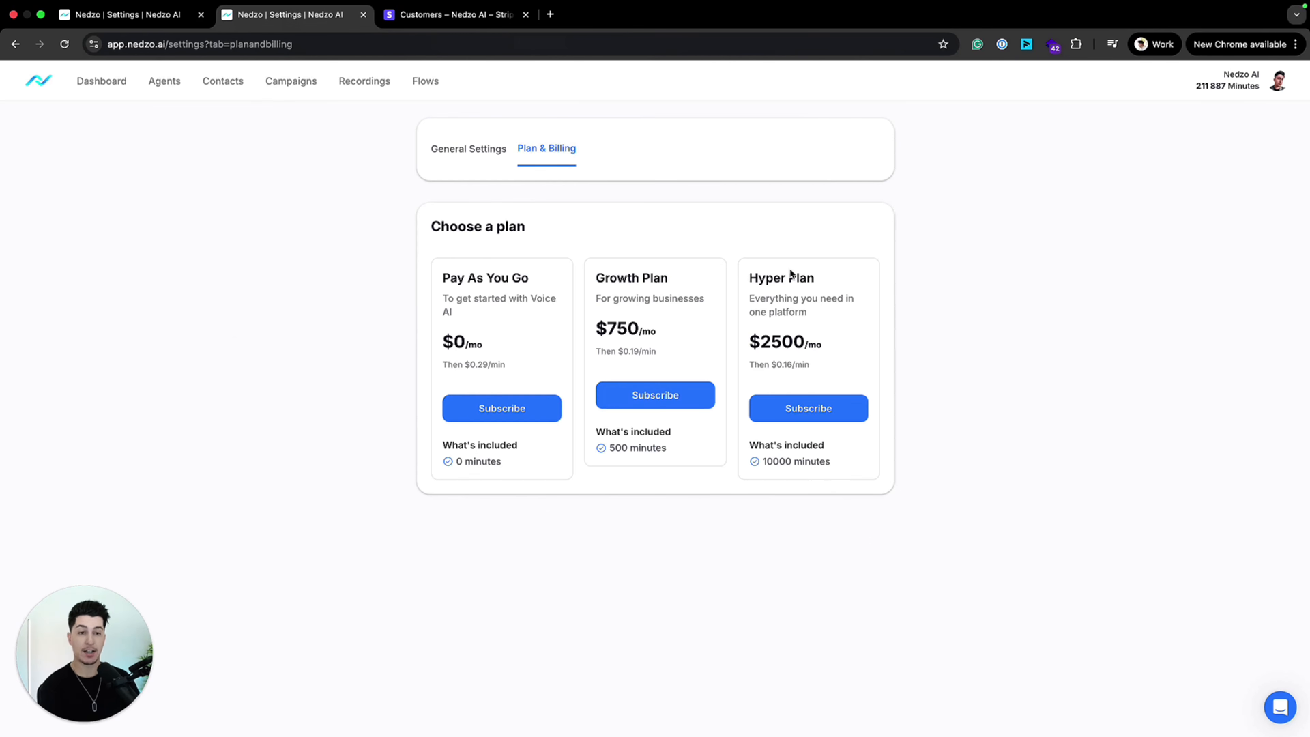
Step: Examine the Pay As You Go plan's monthly price and per-minute rate
drag(442, 270, 508, 362)
click(528, 362)
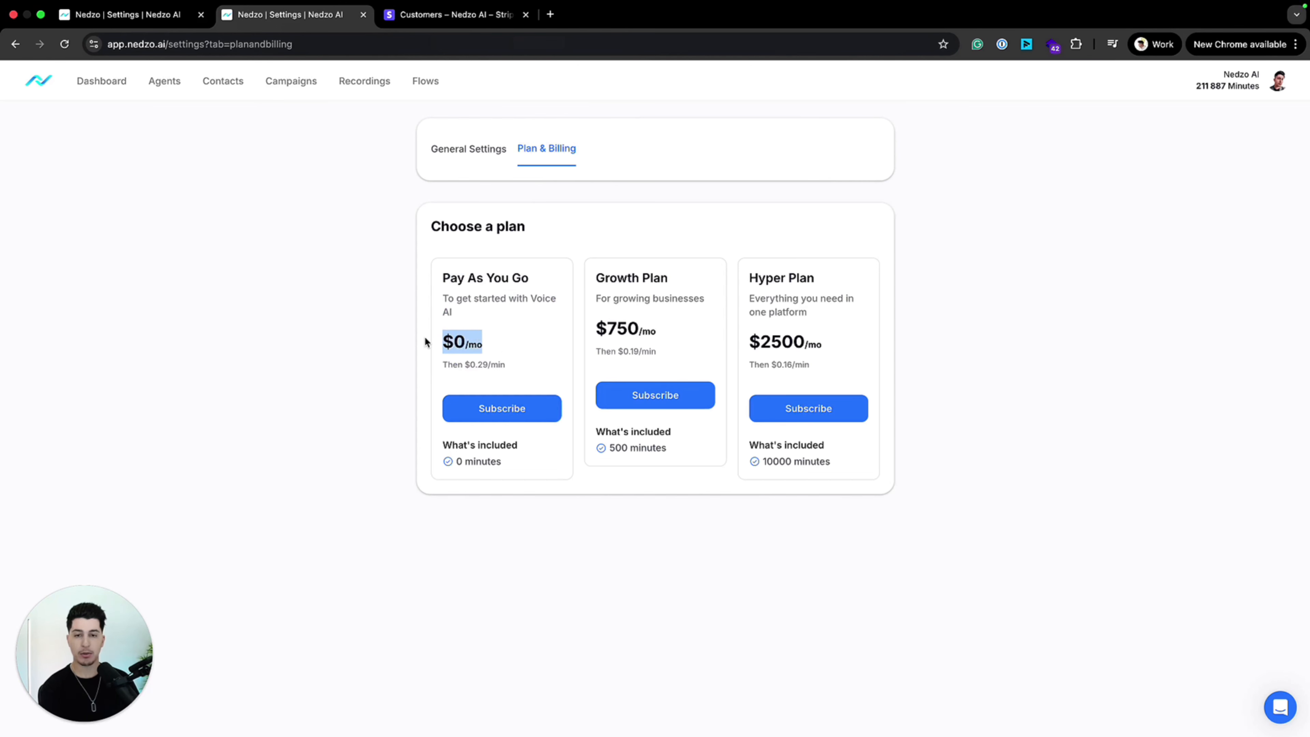
click(453, 364)
drag(442, 366, 522, 365)
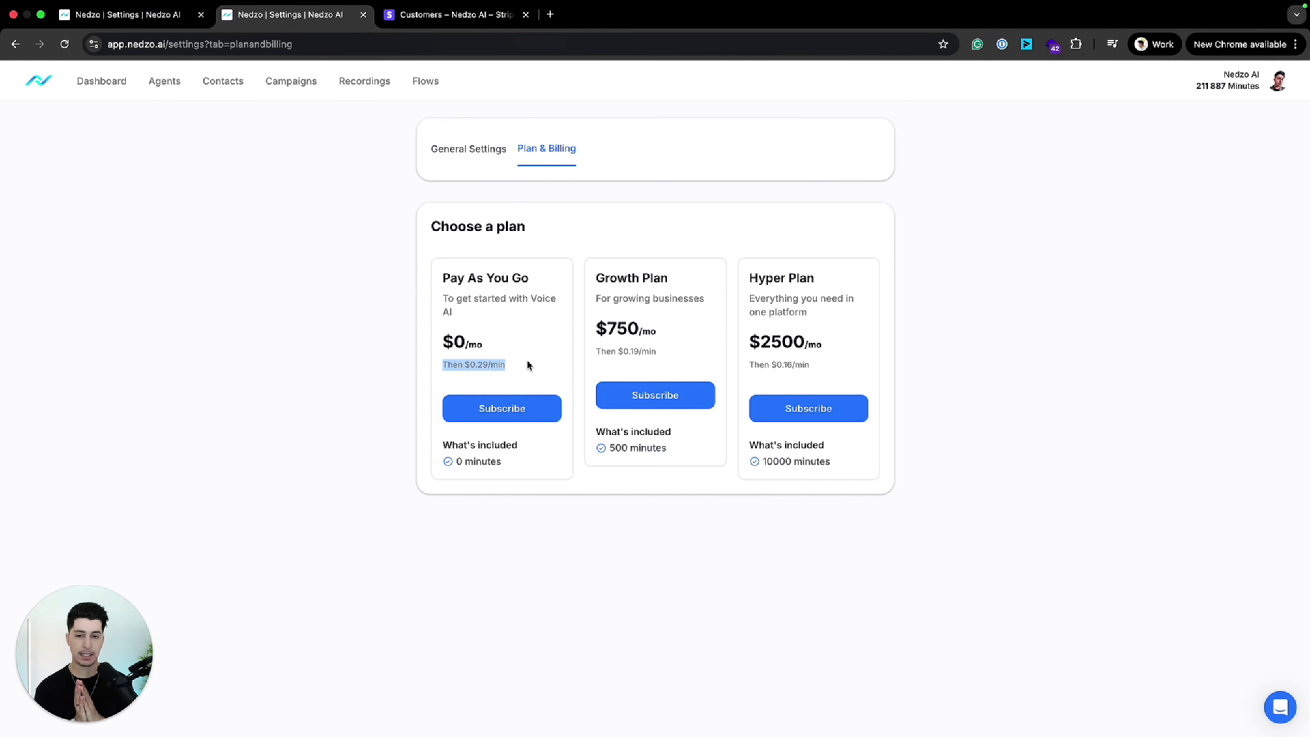
Step: Compare the Pay As You Go plan's per-minute rate with the workspace's remaining minutes balance
drag(519, 357, 445, 276)
click(444, 276)
mouse_move(443, 364)
mouse_down()
mouse_move(498, 365)
mouse_move(477, 345)
mouse_move(448, 347)
mouse_move(444, 360)
mouse_up()
click(443, 361)
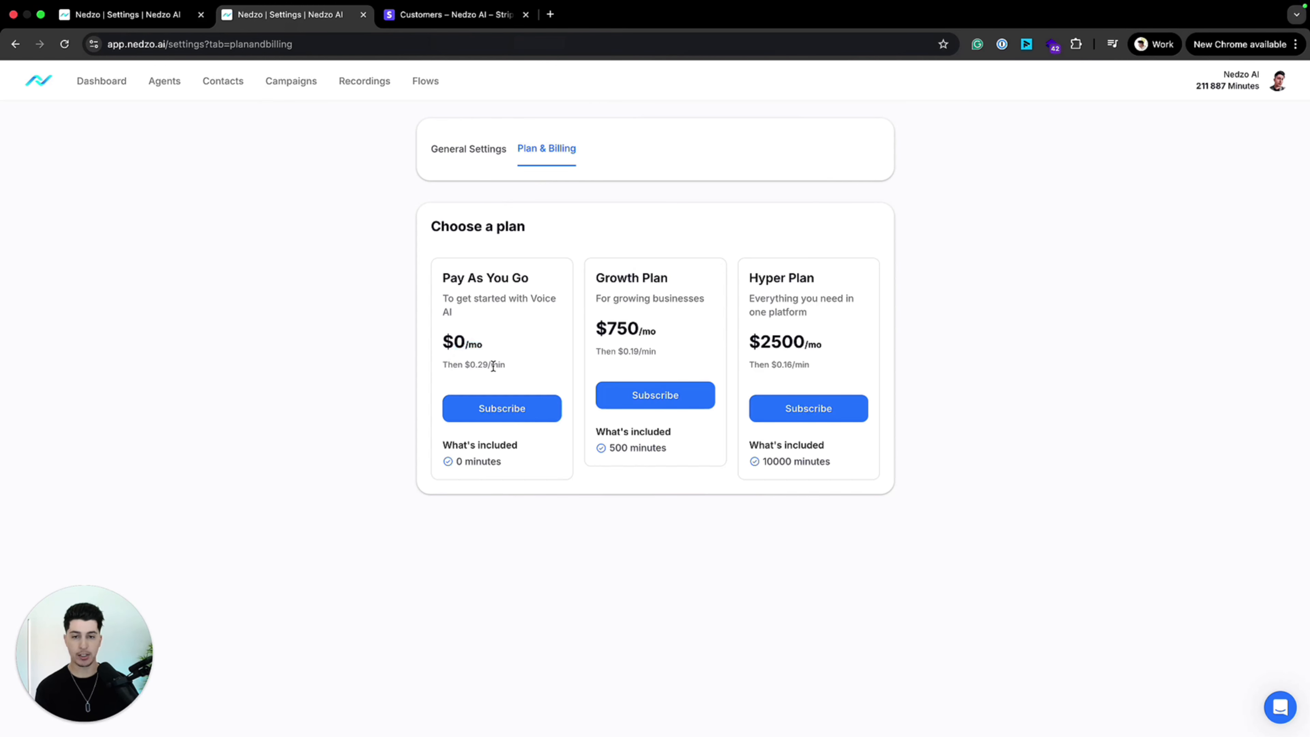
mouse_move(464, 365)
mouse_down()
mouse_move(505, 370)
mouse_move(470, 368)
mouse_up()
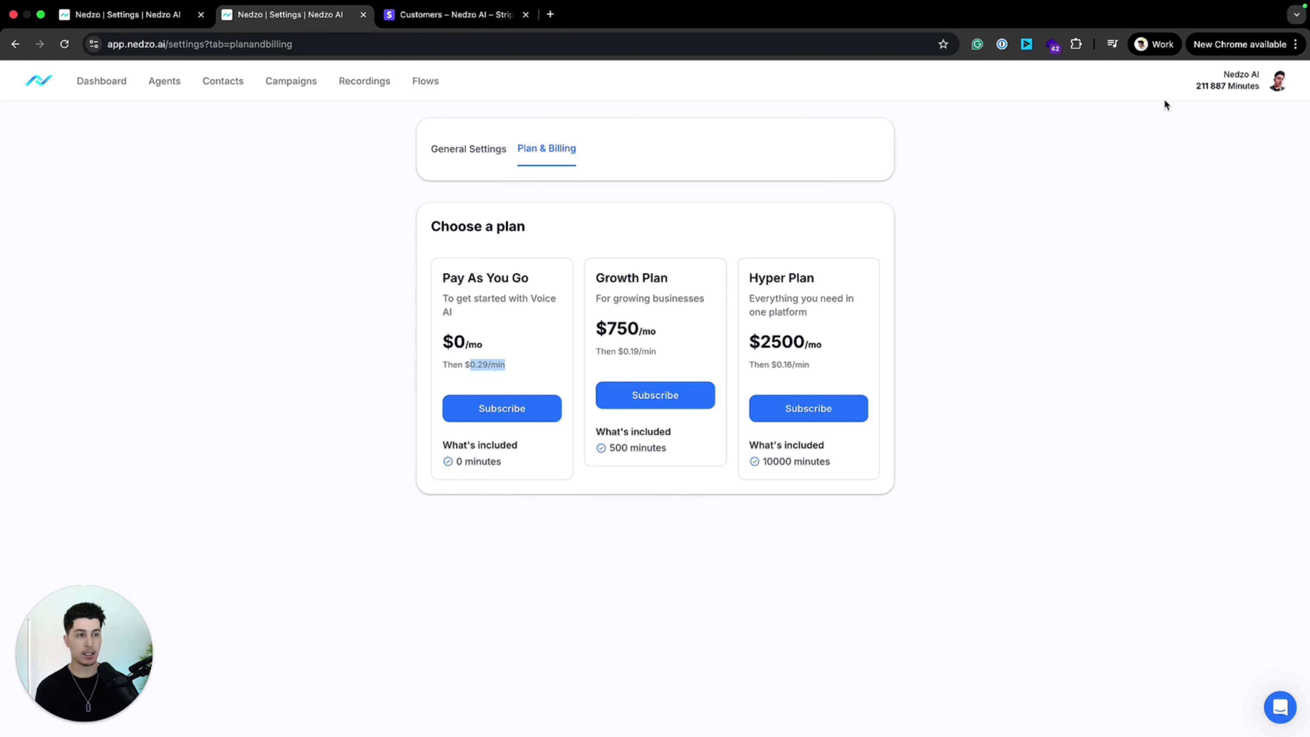
drag(1259, 87, 1203, 88)
click(1195, 124)
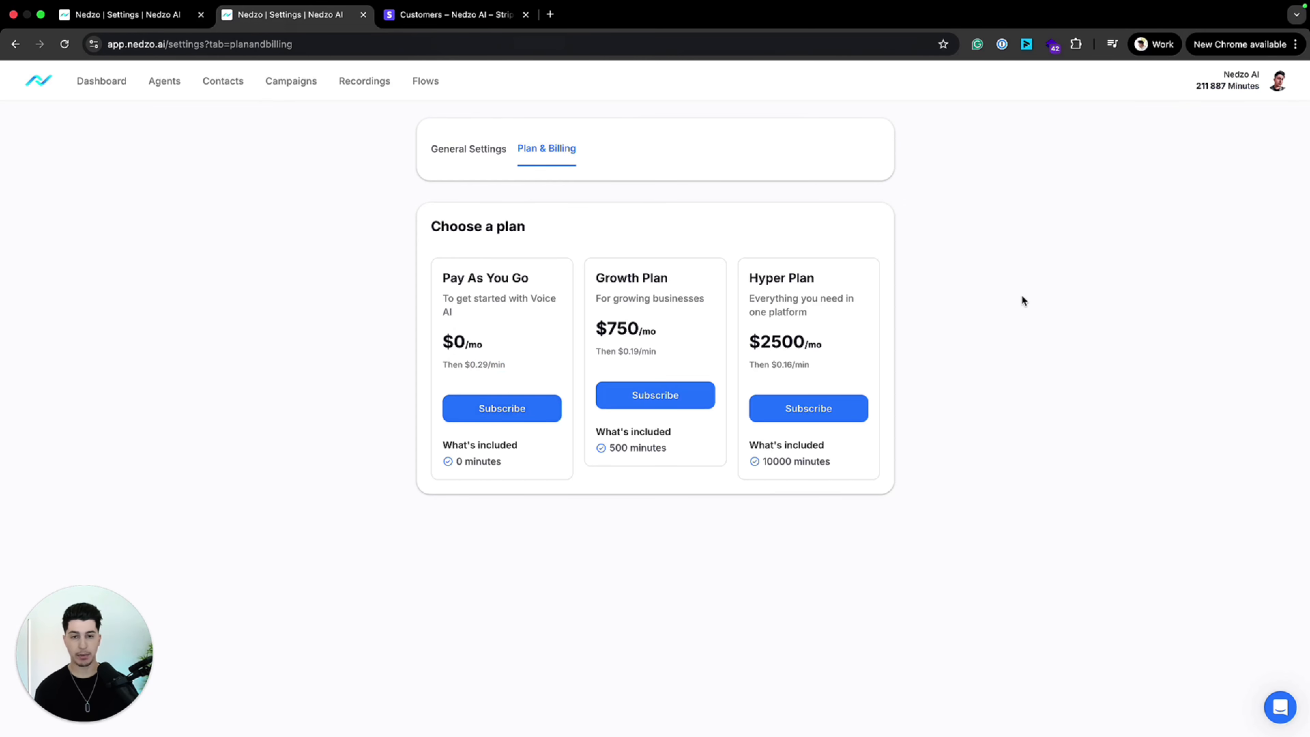
Step: Calculate 20/0.29 in Spotlight to find how many Pay As You Go minutes $20 buys, and close the search
key(super+space)
text(20/0.29)
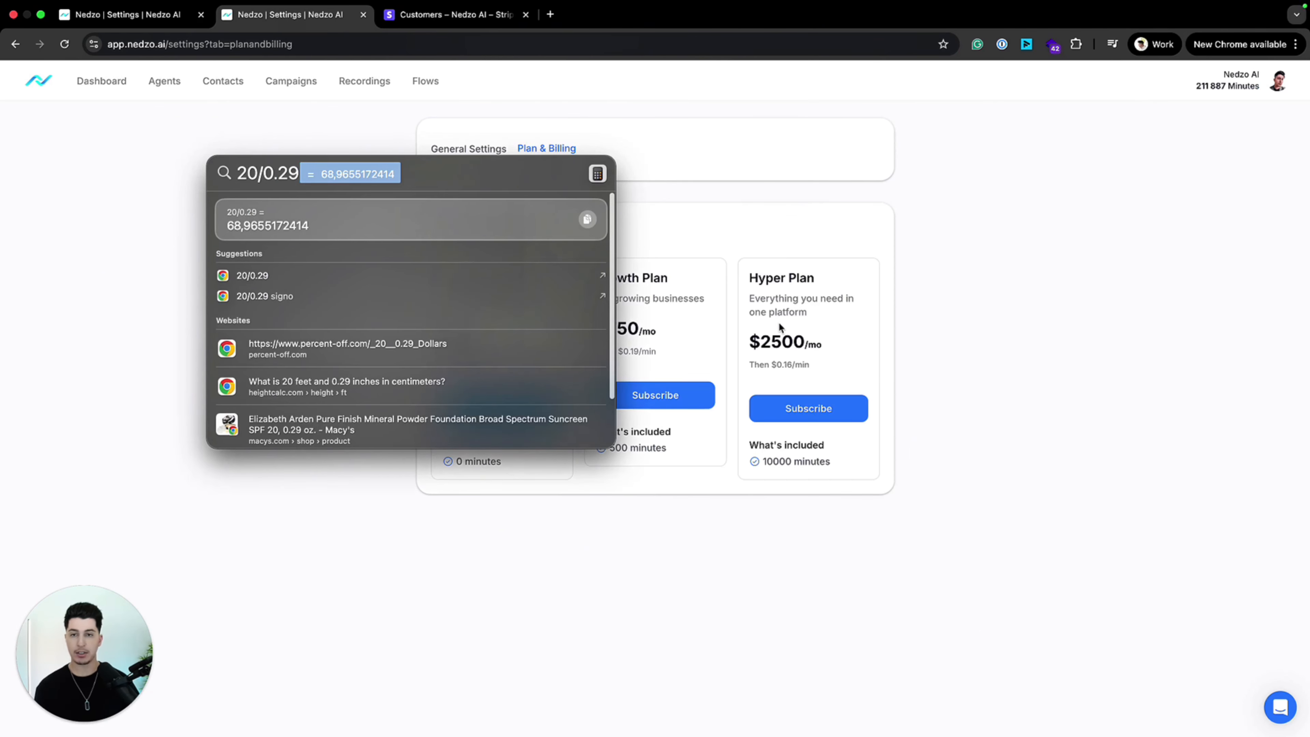
key(Escape)
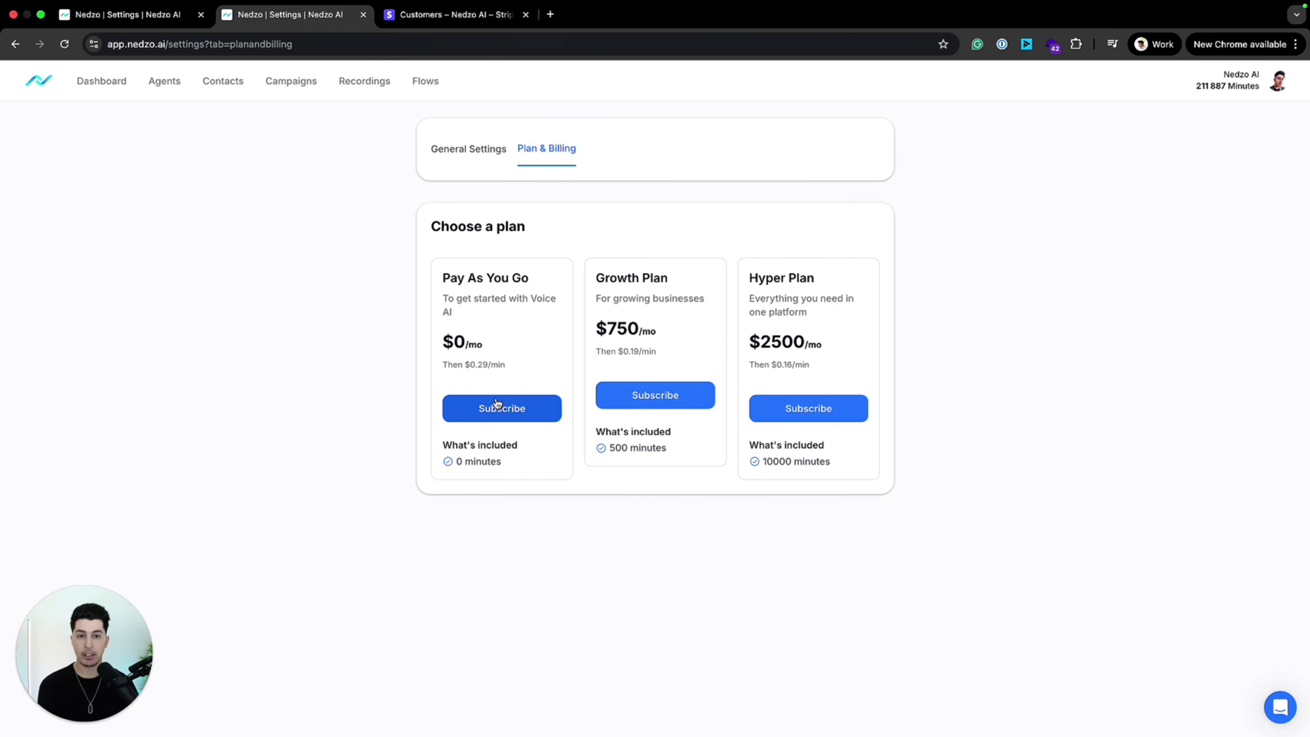
Step: Examine the Growth Plan's monthly price, included minutes and per-minute rate alongside the workspace's minutes balance, and look over all the plan offers
drag(599, 279, 654, 294)
drag(656, 352, 602, 329)
click(603, 328)
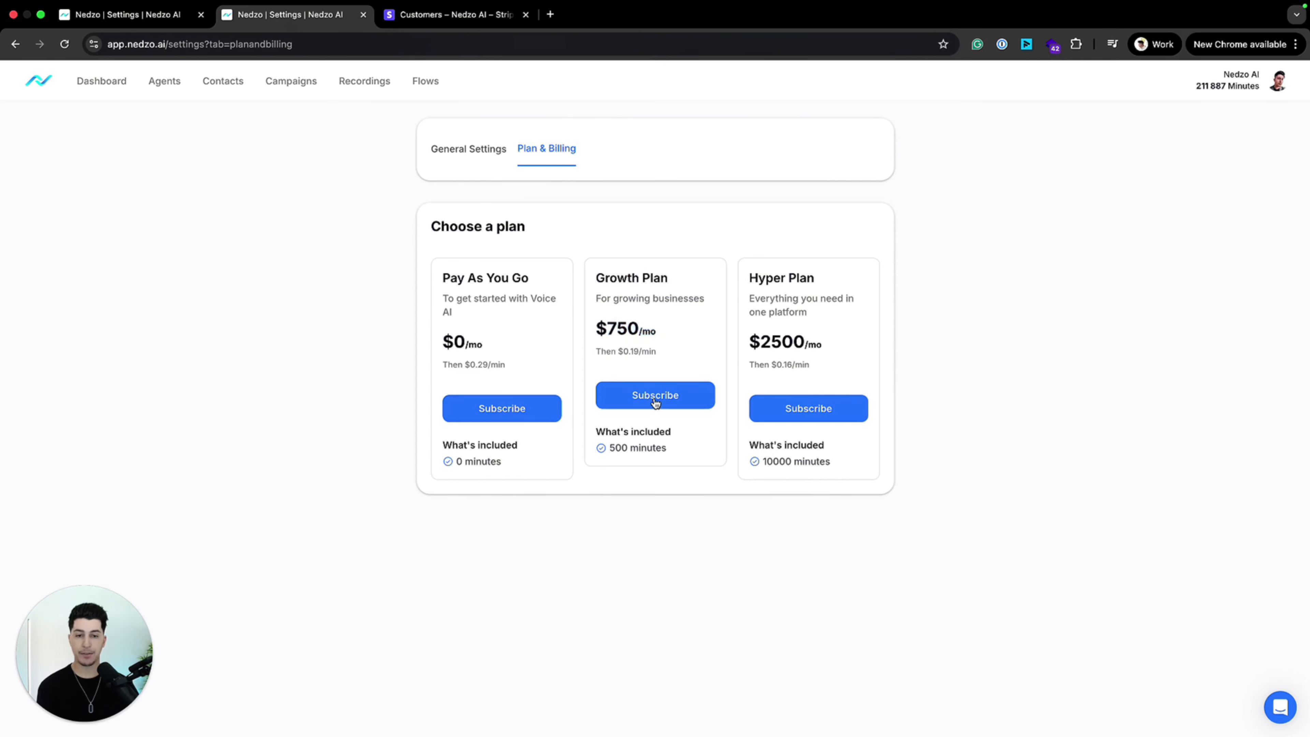
drag(609, 450, 643, 448)
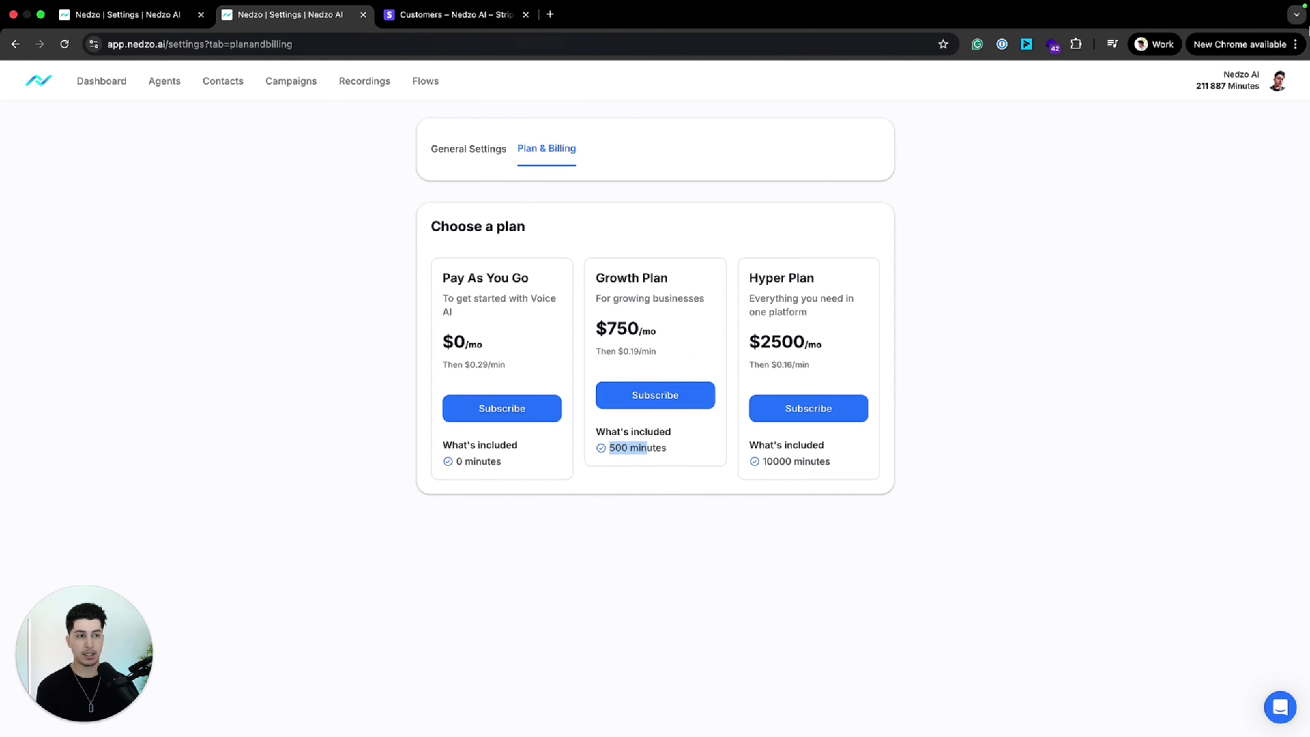
drag(1259, 86, 1194, 92)
click(1213, 82)
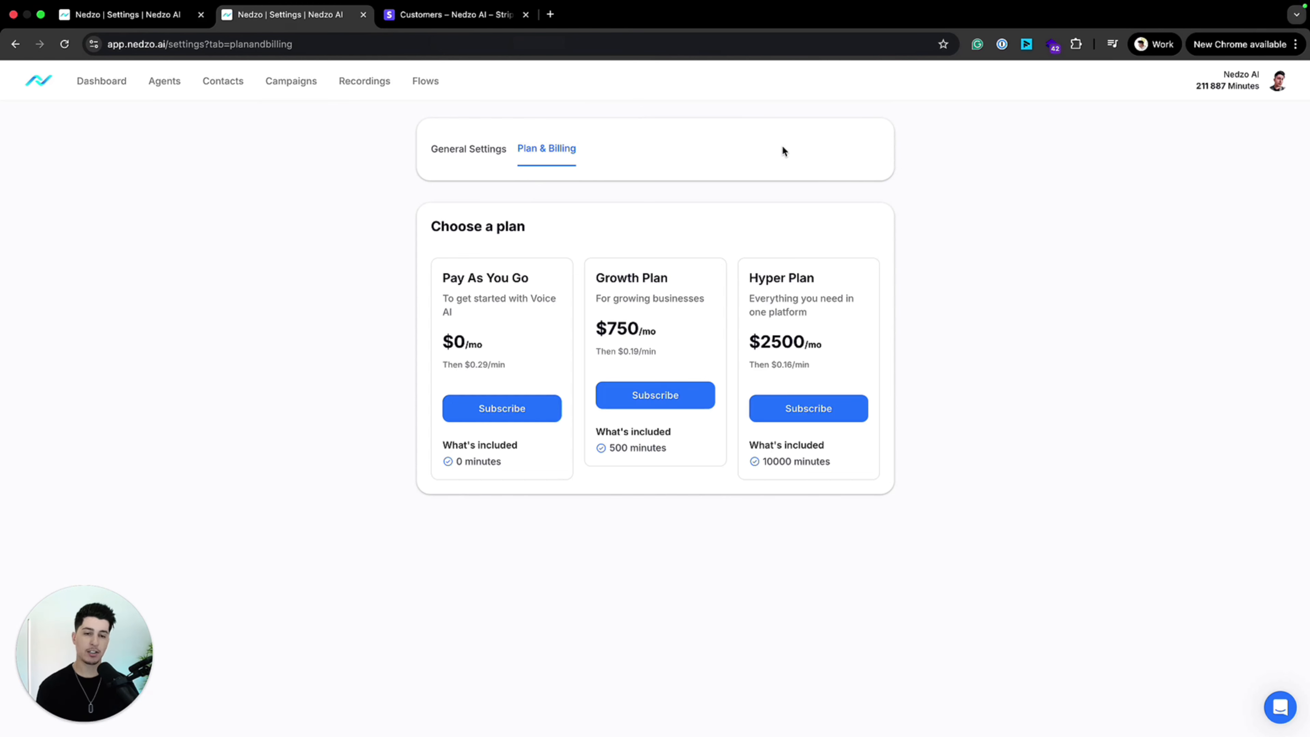
mouse_move(596, 351)
mouse_down()
mouse_move(677, 352)
mouse_move(616, 352)
mouse_up()
click(623, 348)
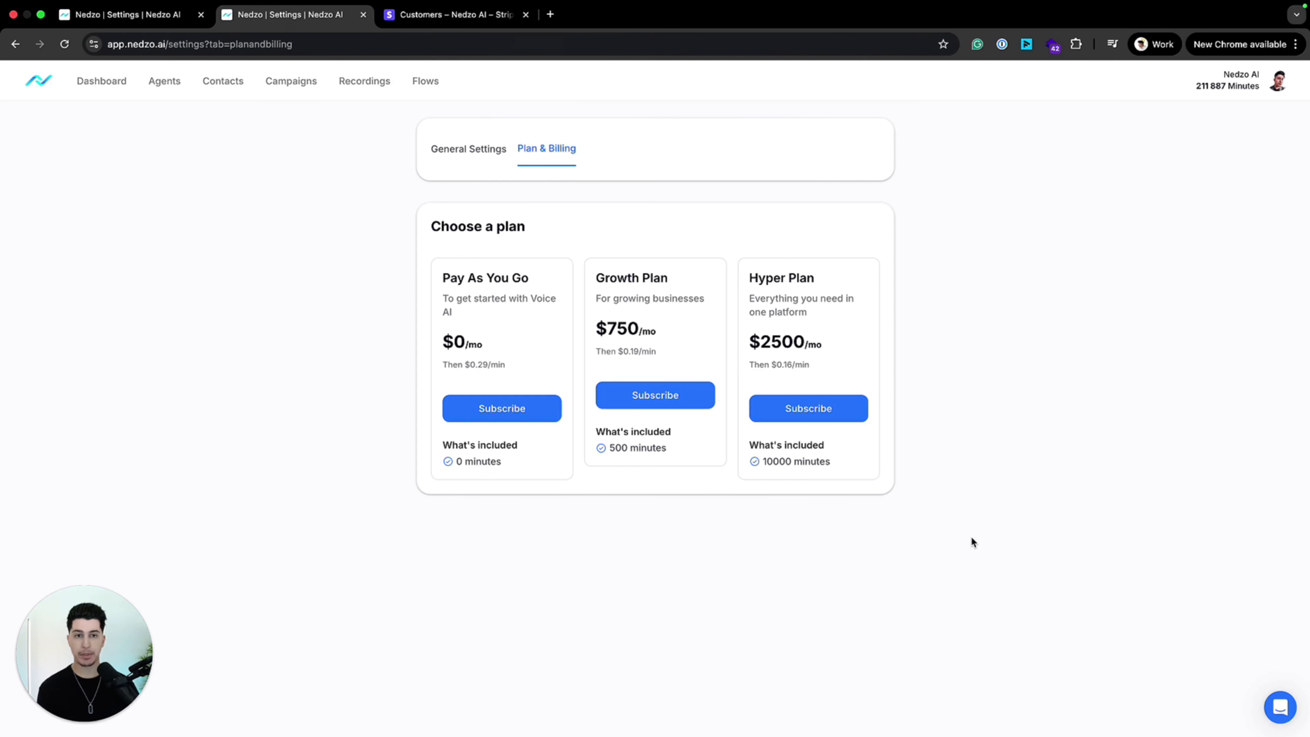
drag(382, 222, 890, 577)
click(893, 578)
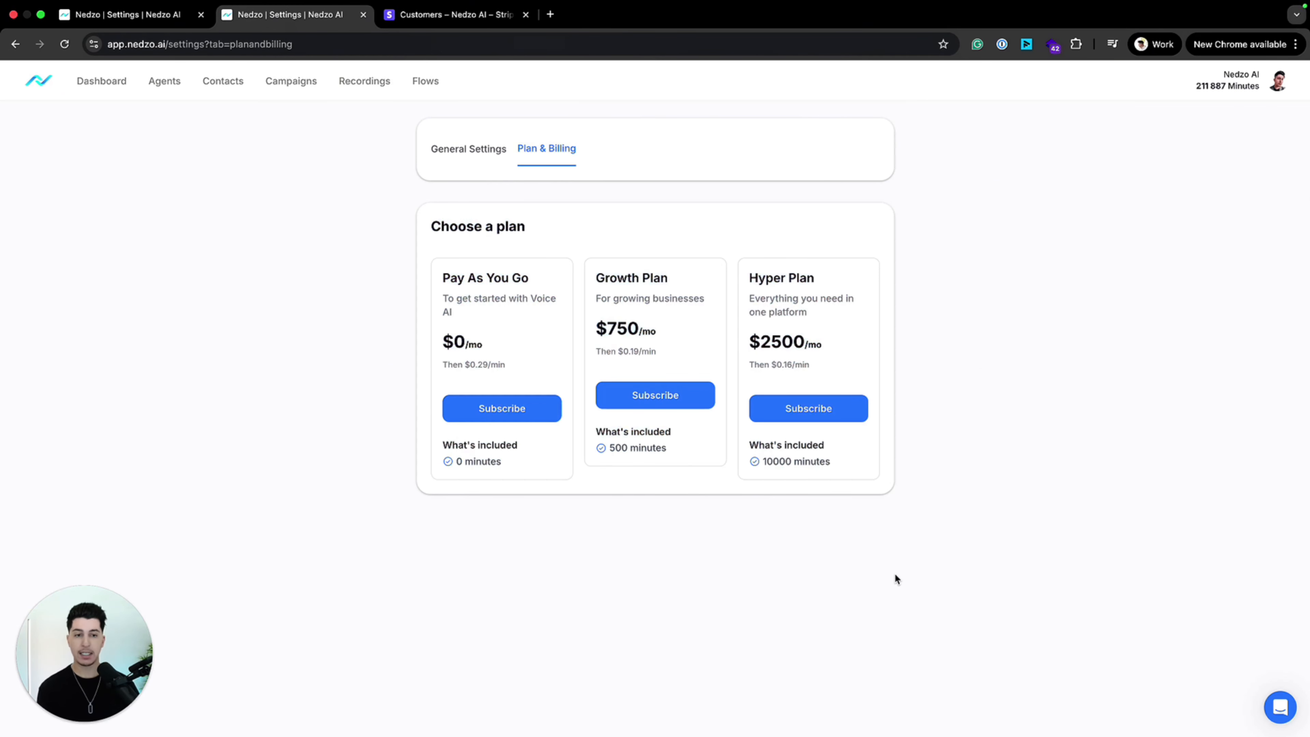